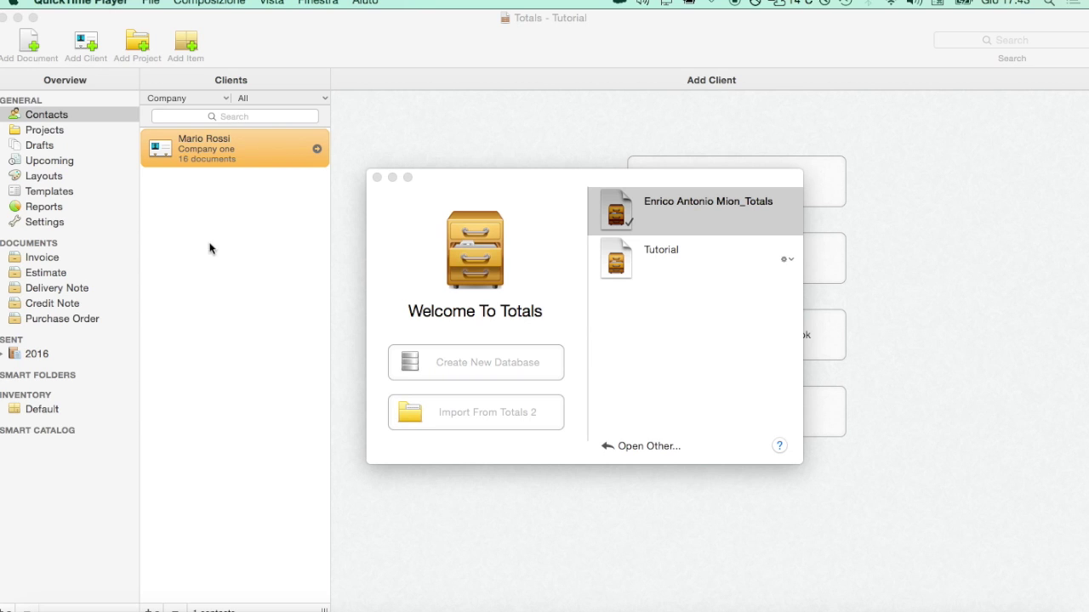
- Open the Office document layout from the list of layouts
left_click(54, 177)
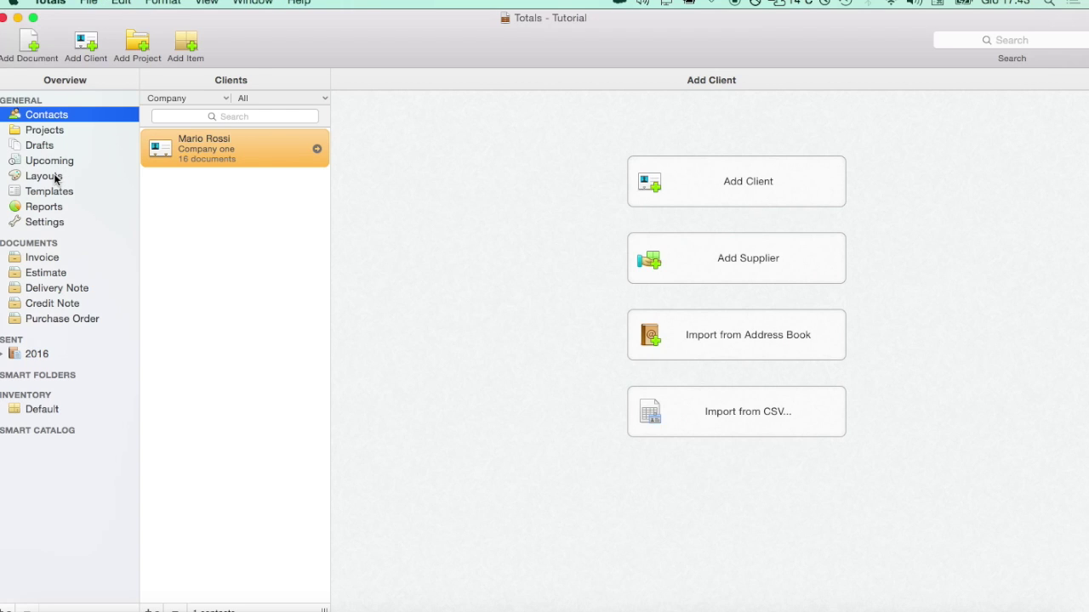
left_click(54, 177)
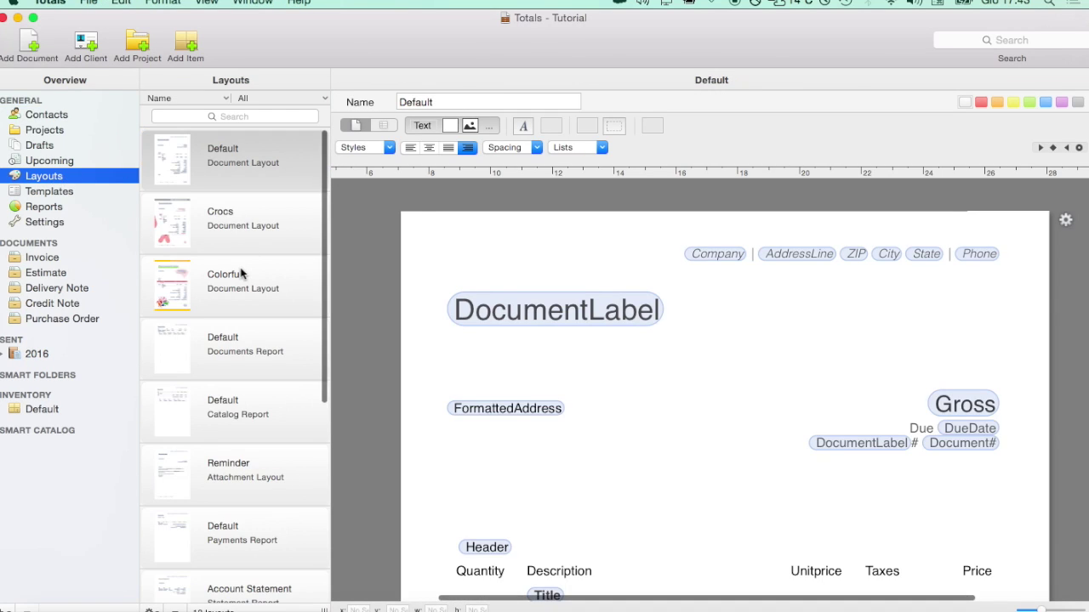
scroll(241, 273, "down", 5)
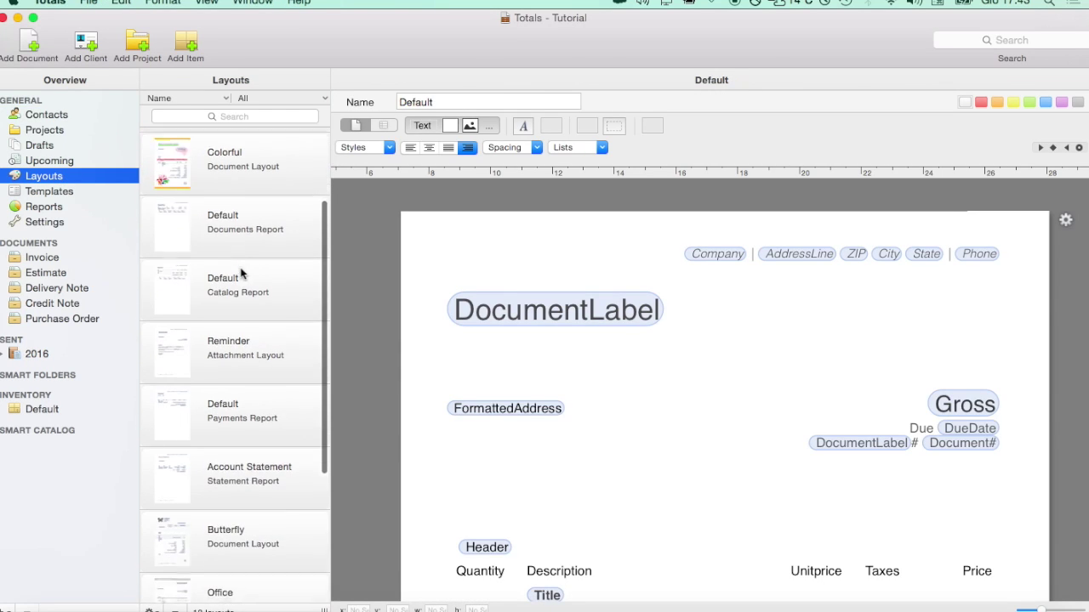
left_click(265, 516)
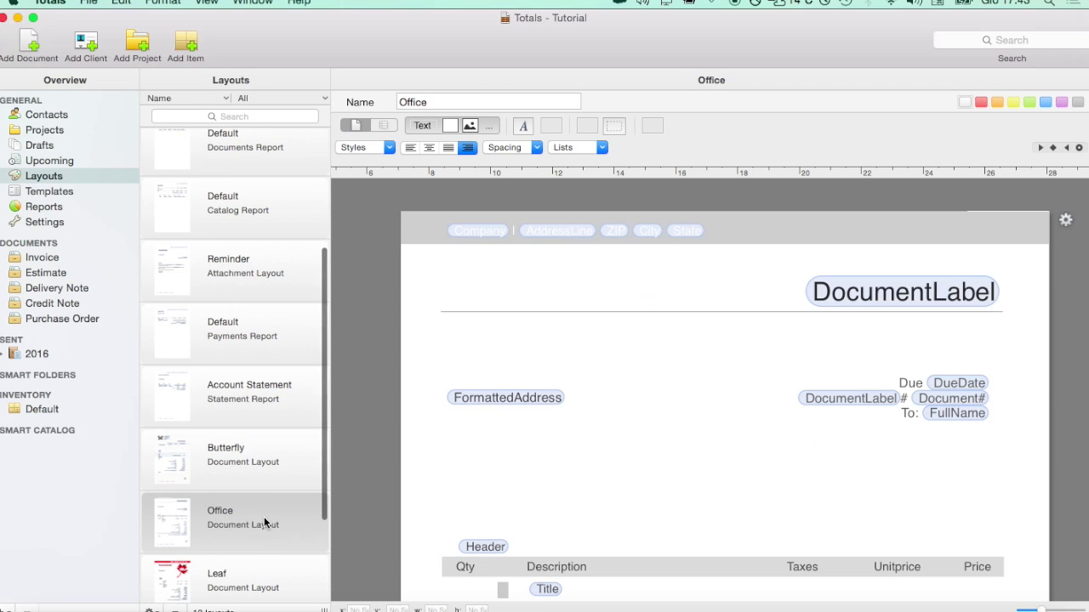
scroll(636, 438, "down", 1)
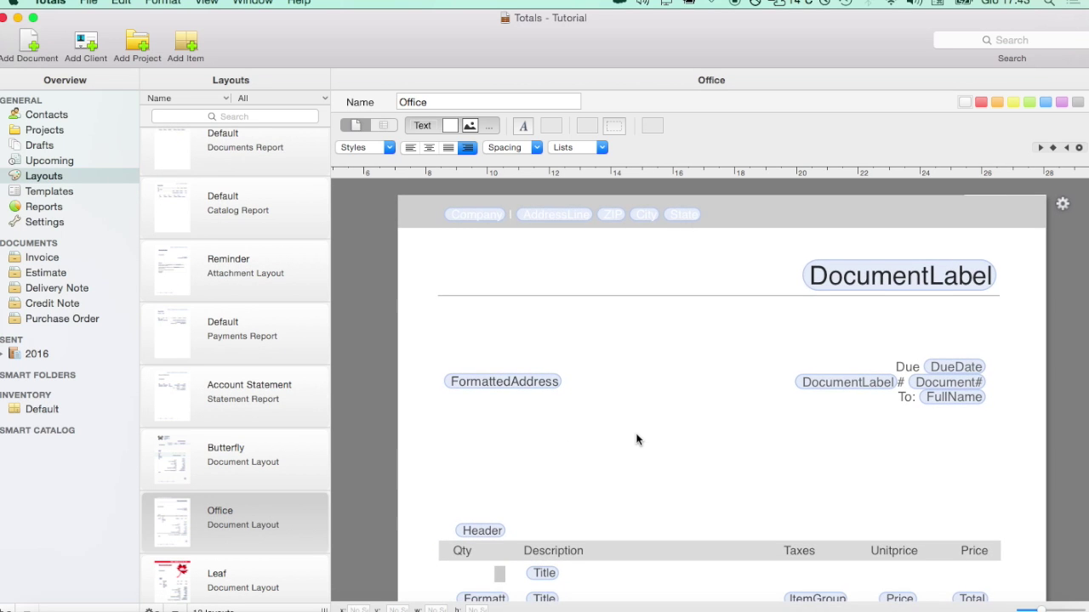
scroll(636, 439, "up", 1)
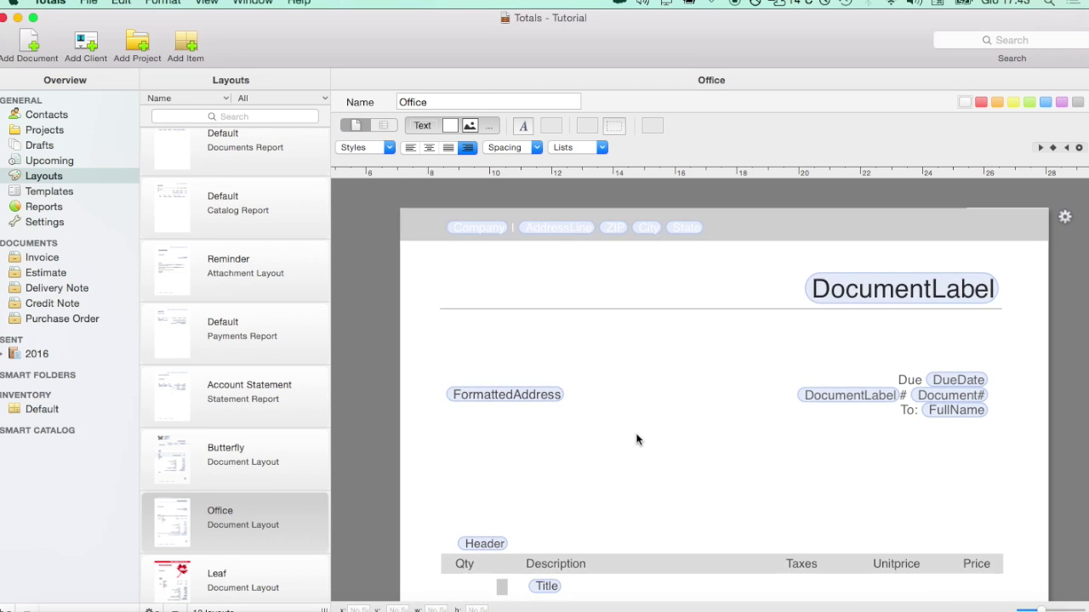
- Delete the FullName placeholder after "To:" in the Office layout's document details block
left_click(900, 387)
double_click(911, 383)
double_click(910, 380)
left_click(917, 410)
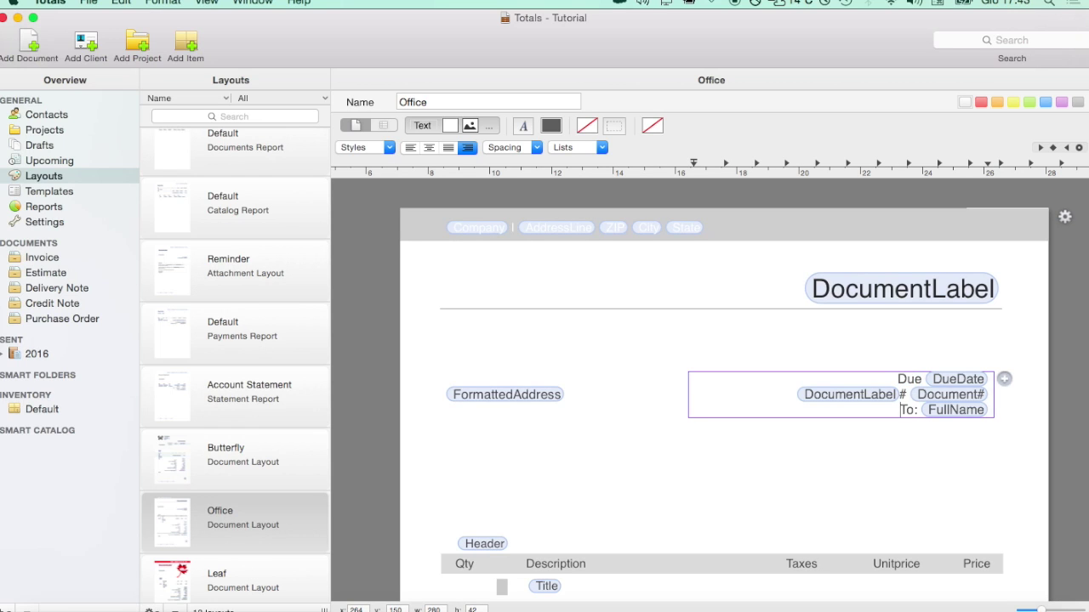
key("shift+Right")
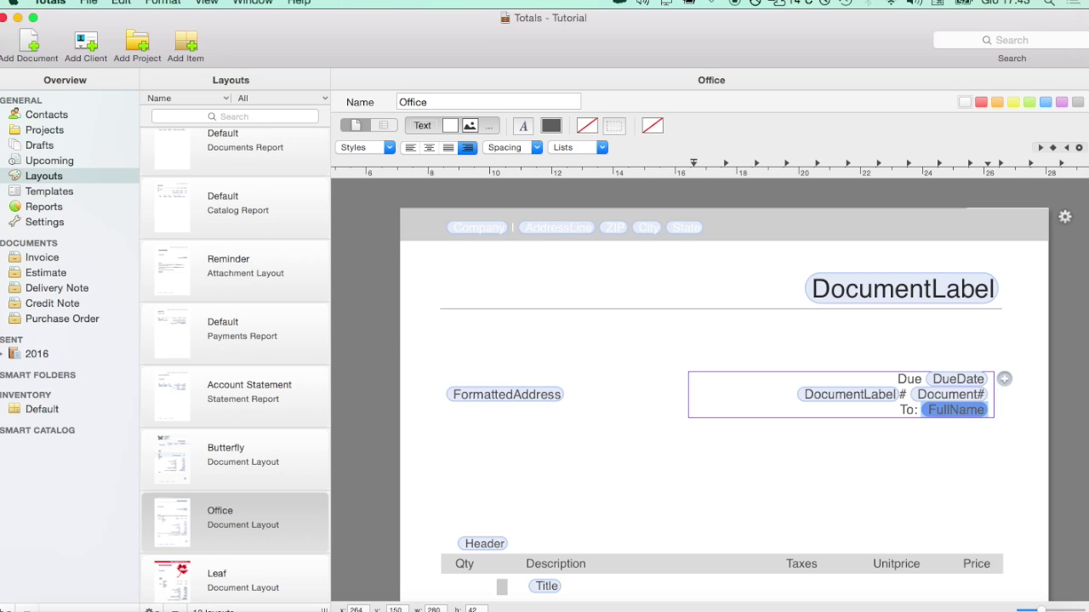
key("BackSpace")
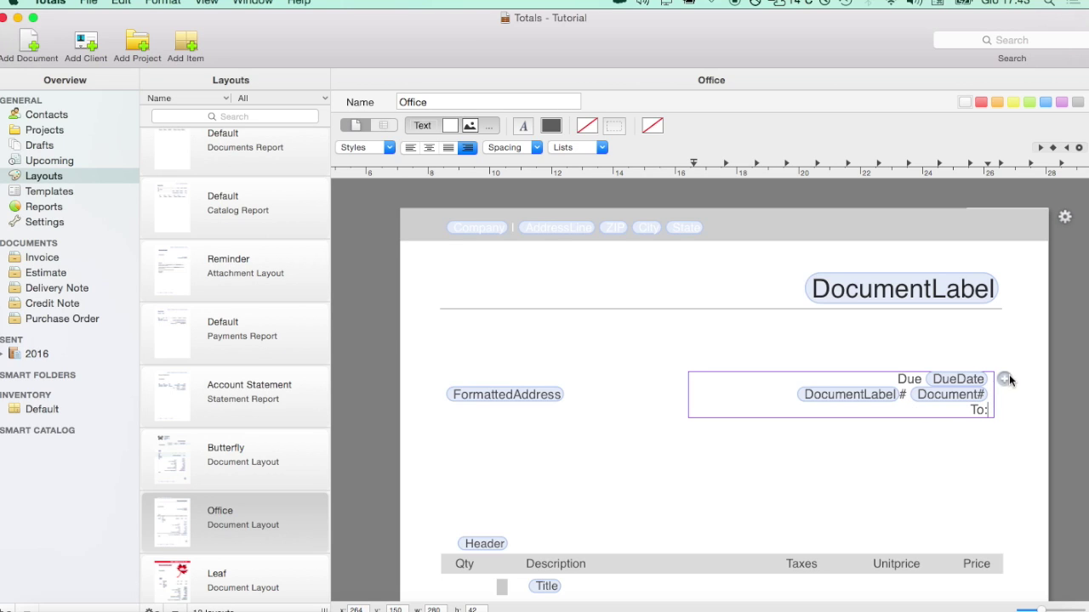
- Insert the client FullName placeholder after "To:" in the document details block
left_click(1005, 378)
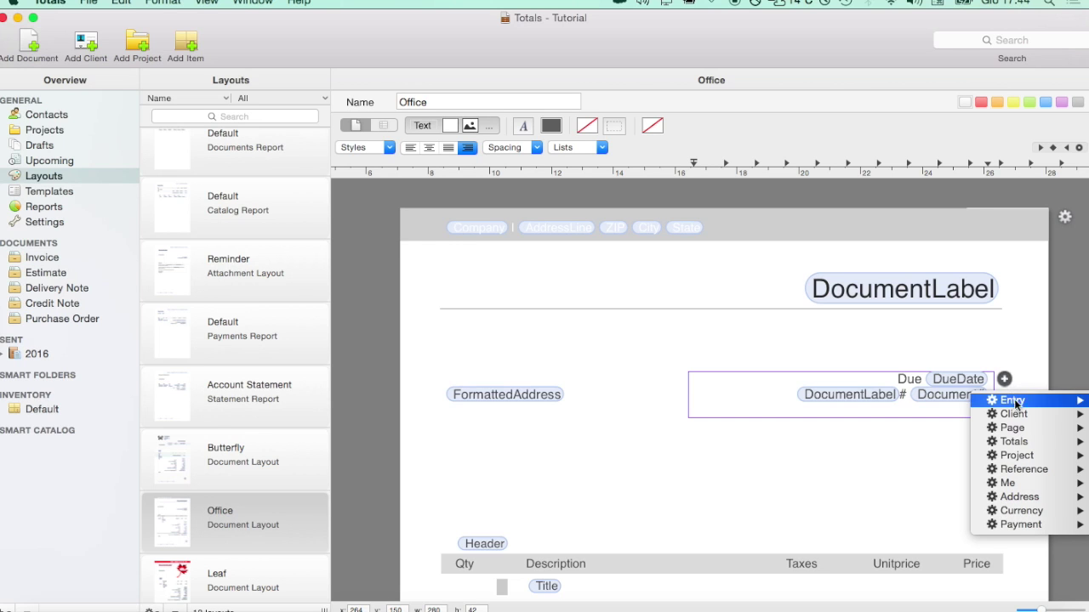
mouse_move(1025, 415)
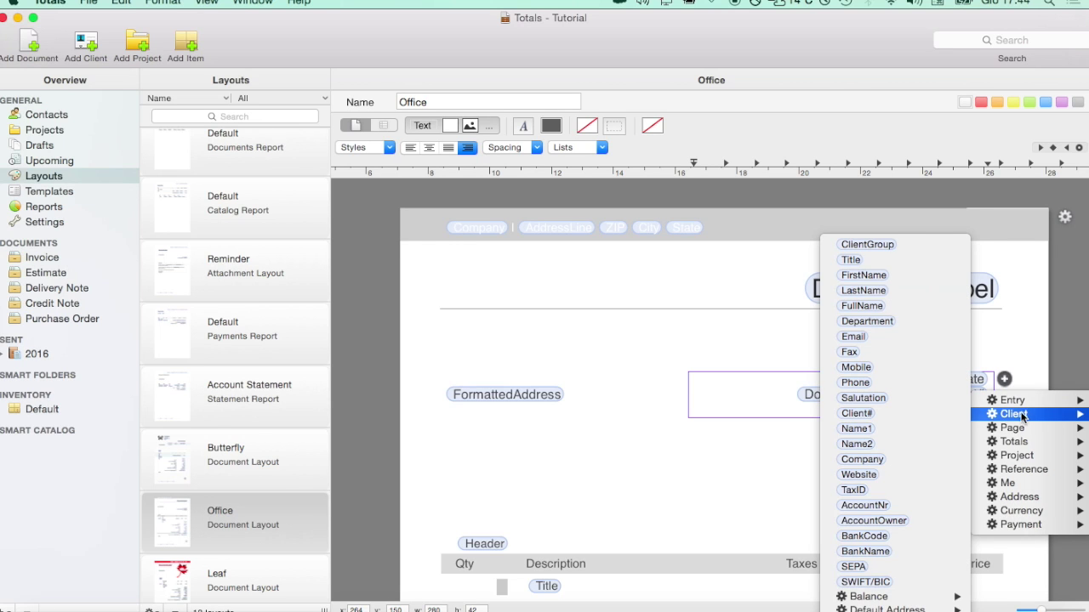
left_click(881, 308)
left_click(858, 451)
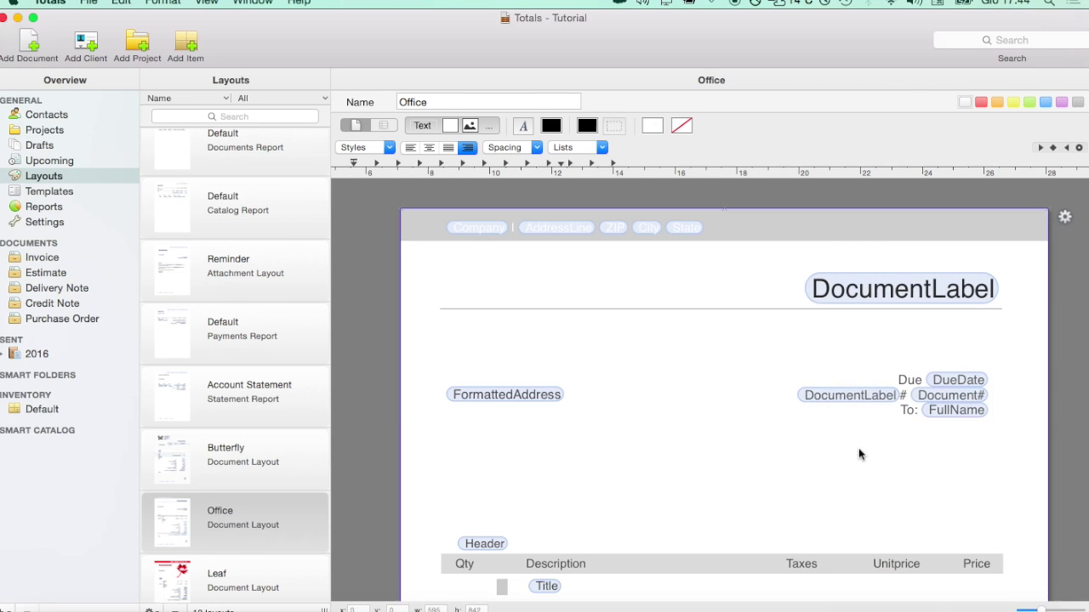
- Review the Office layout's item table and the options for duplicating, exporting and importing layouts
scroll(858, 455, "down", 2)
scroll(858, 454, "down", 10)
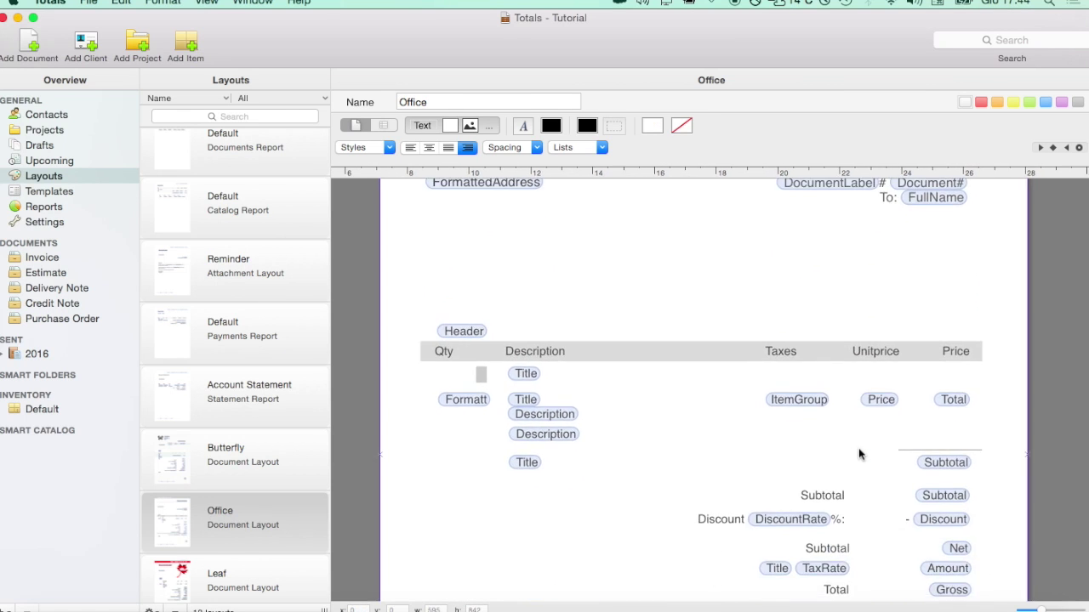
scroll(858, 454, "up", 6)
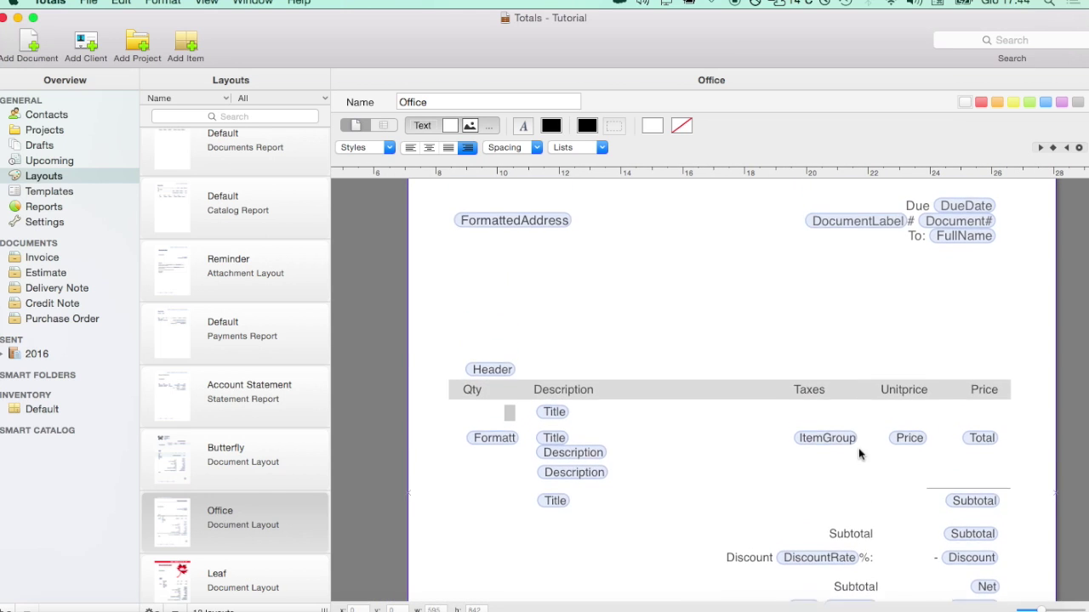
right_click(260, 518)
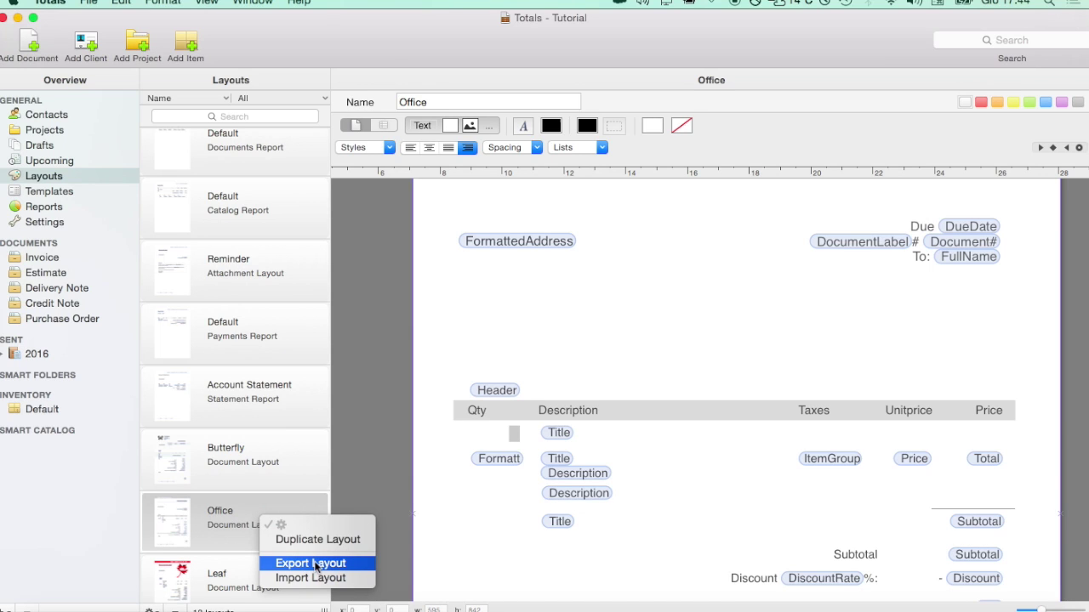
left_click(213, 522)
left_click(151, 610)
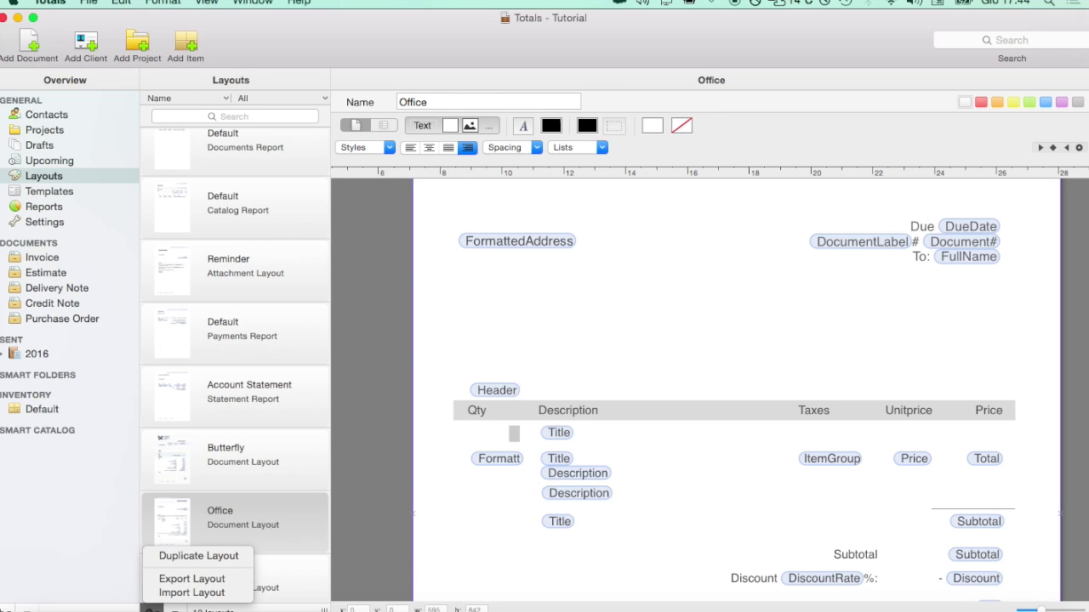
left_click(240, 545)
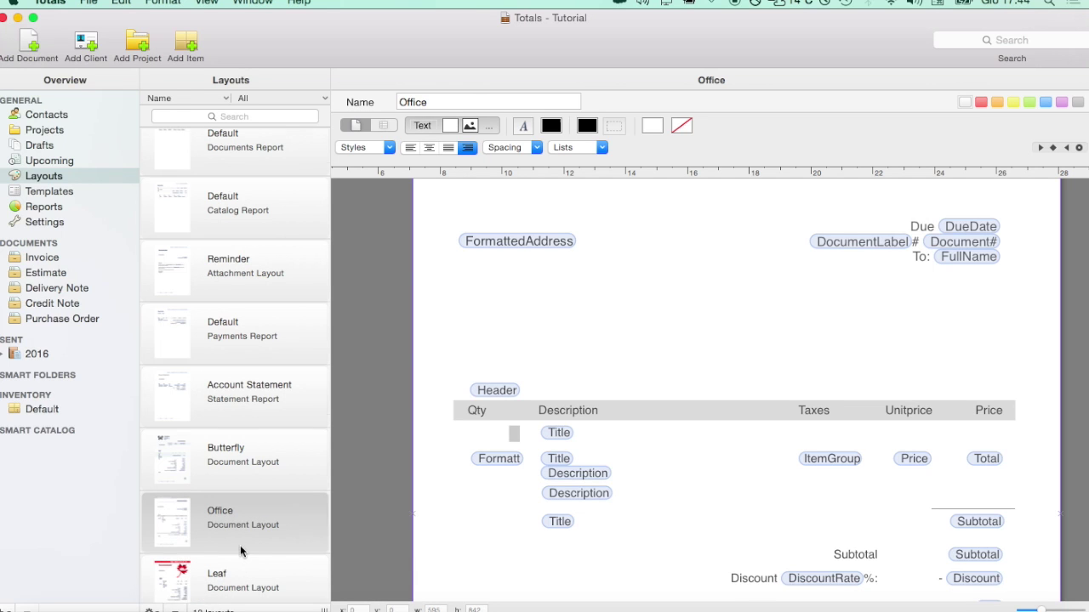
- Open the Invoice document layout and examine its header, billing box, project table and payment details
scroll(239, 545, "down", 3)
scroll(257, 565, "down", 2)
left_click(255, 563)
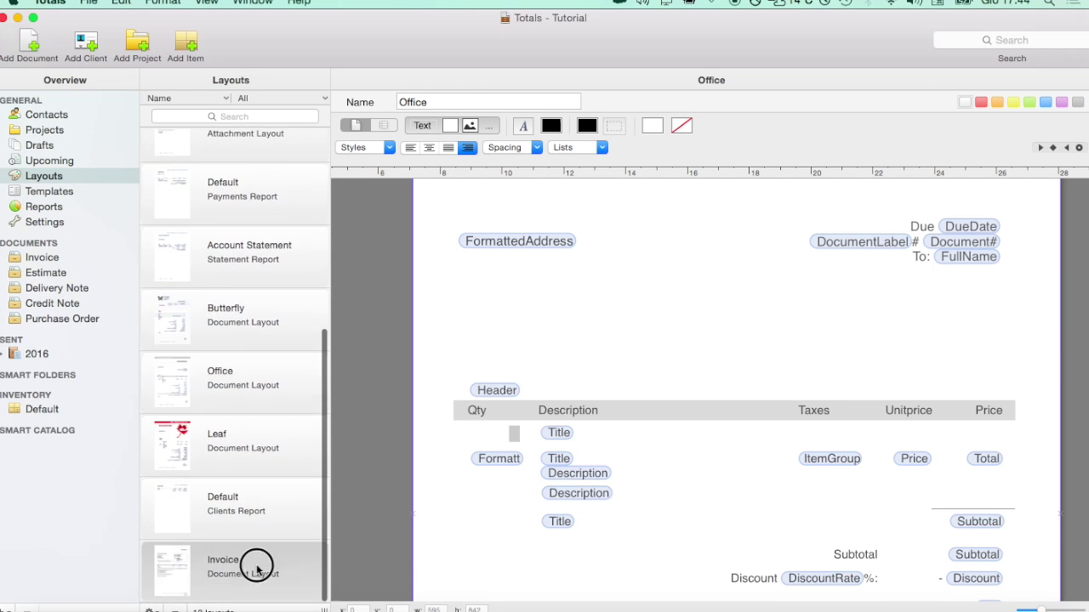
scroll(663, 398, "up", 5)
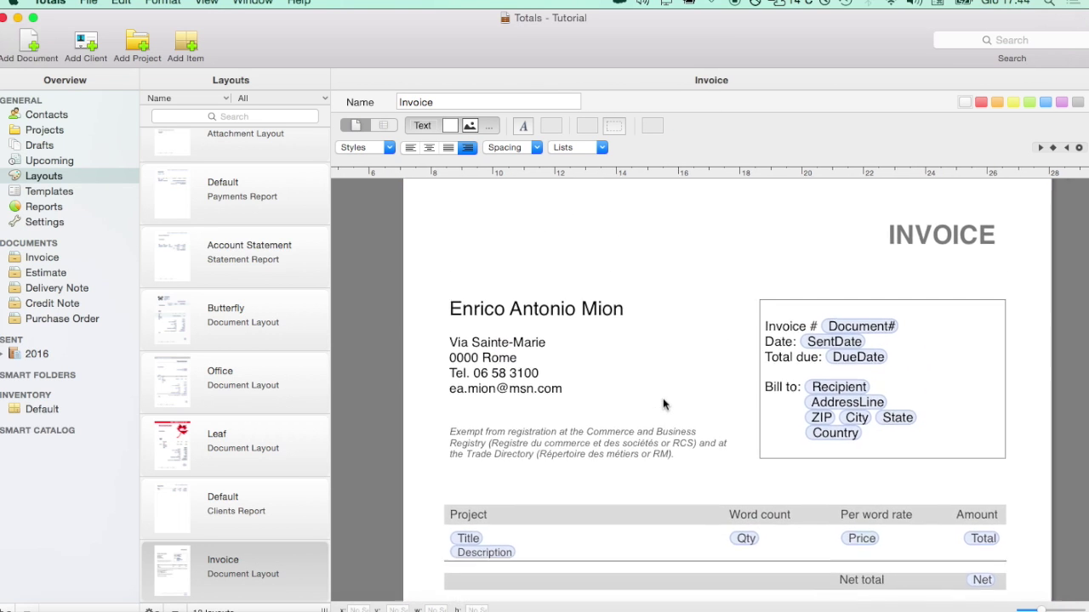
scroll(662, 398, "down", 2)
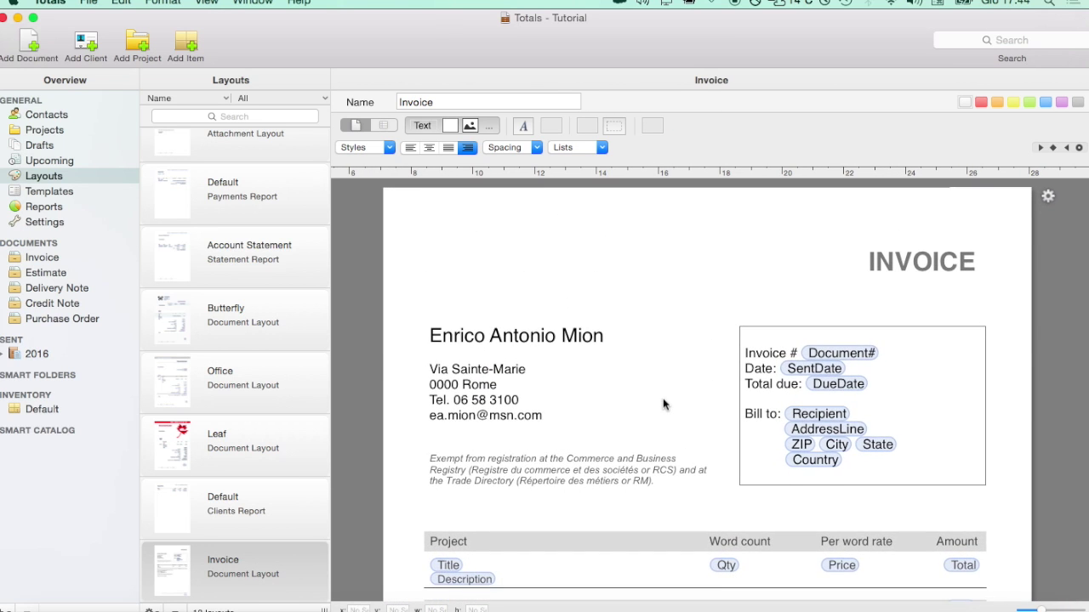
scroll(663, 398, "down", 5)
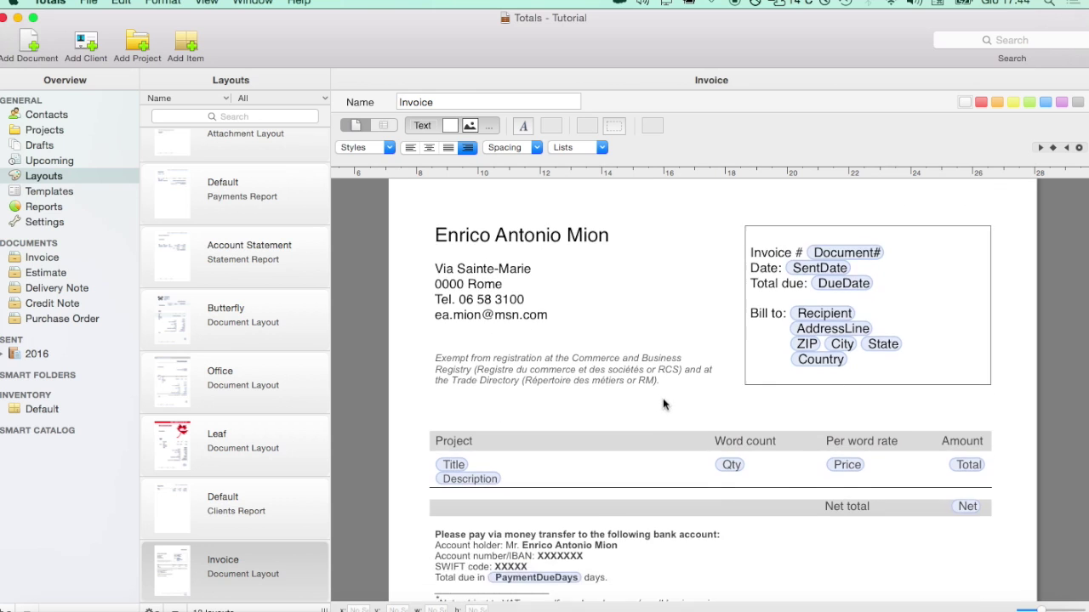
scroll(662, 398, "up", 6)
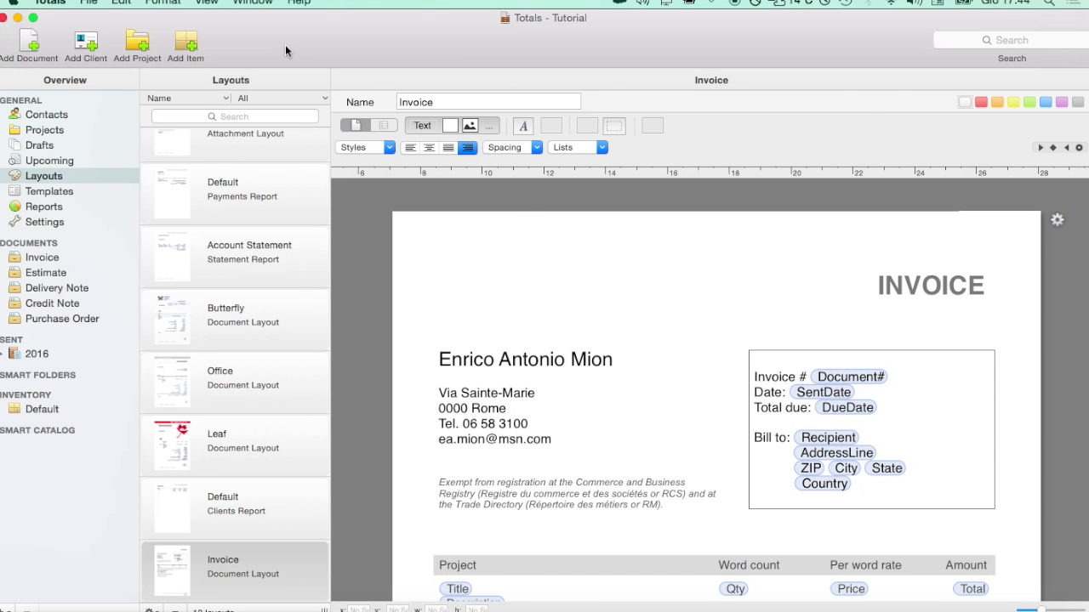
- Add a new client record and check the layout choices in its custom settings
left_click(90, 43)
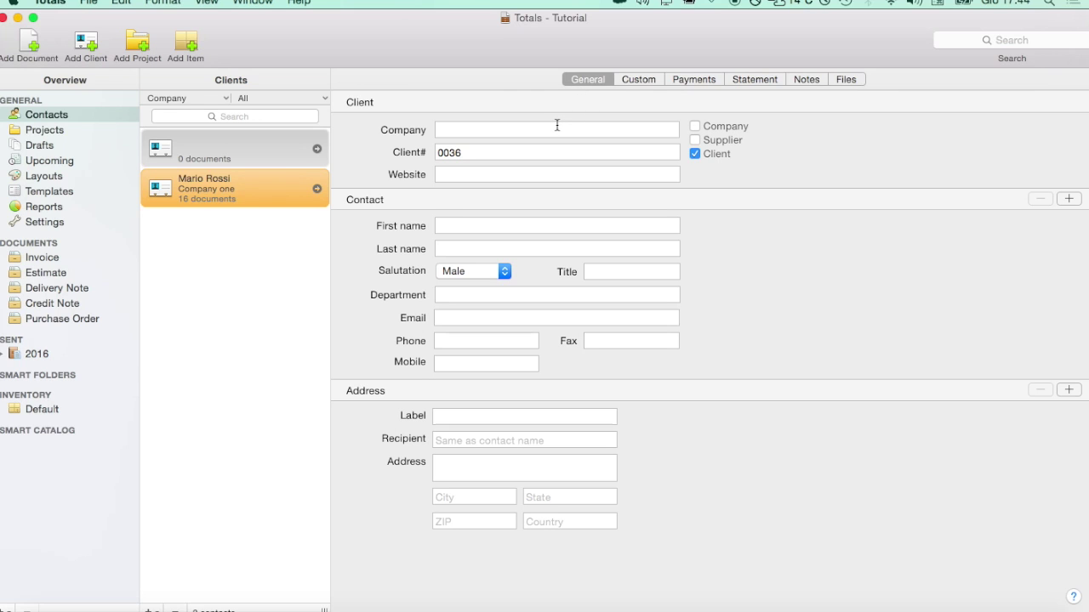
left_click(654, 80)
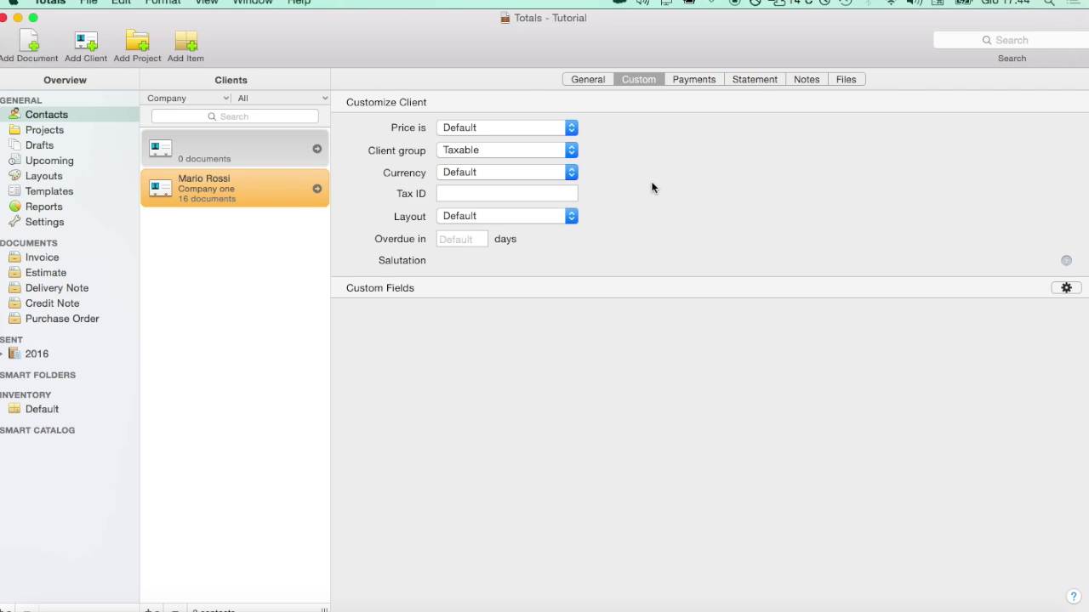
left_click(570, 218)
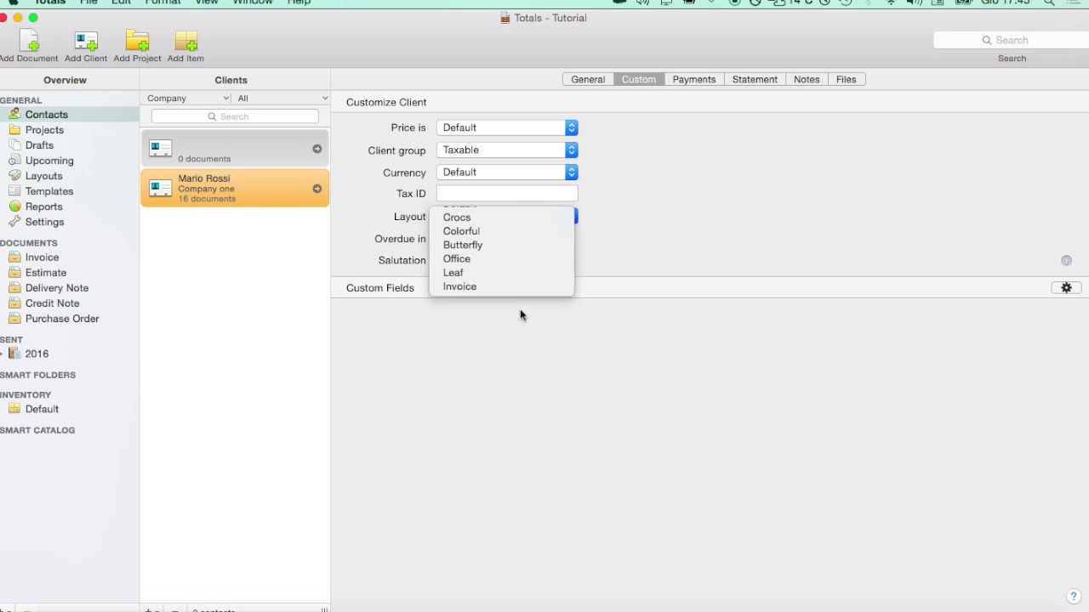
left_click(520, 315)
- Look through the new client's payments, account statement, notes and files
left_click(708, 81)
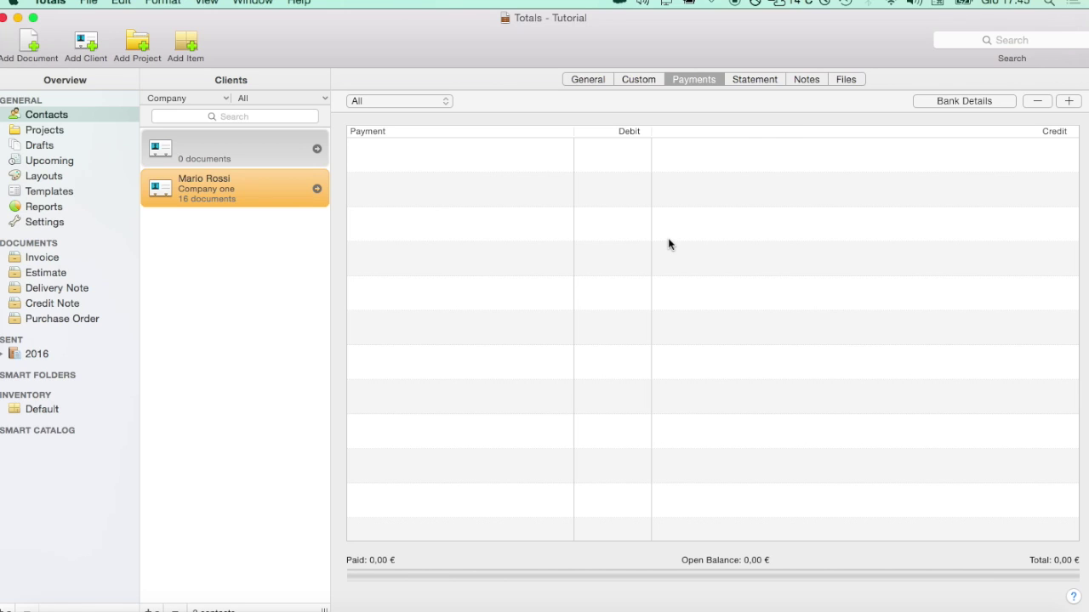
left_click(782, 78)
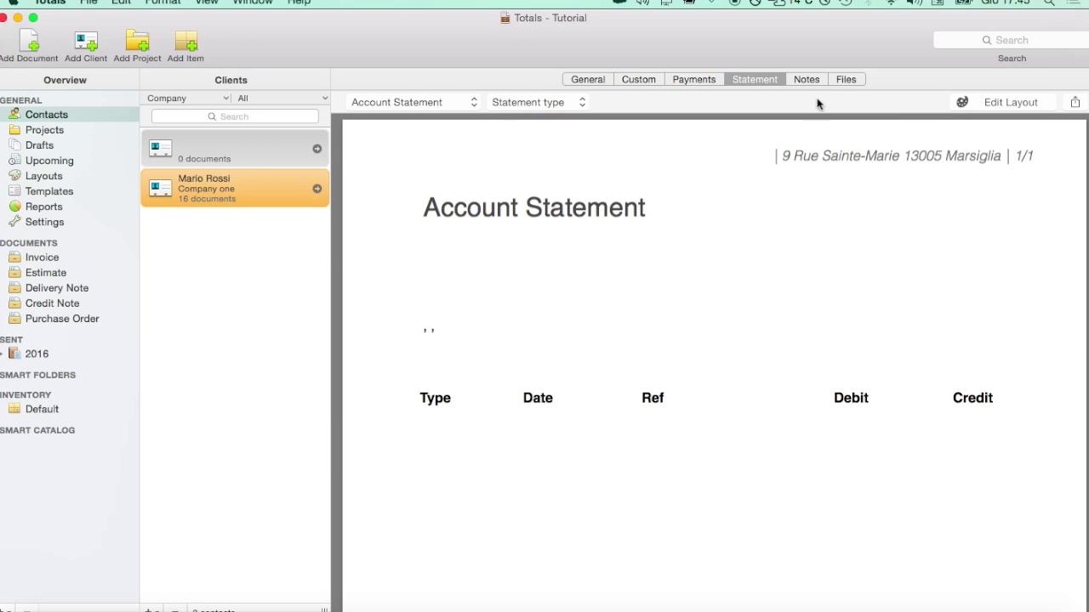
left_click(822, 80)
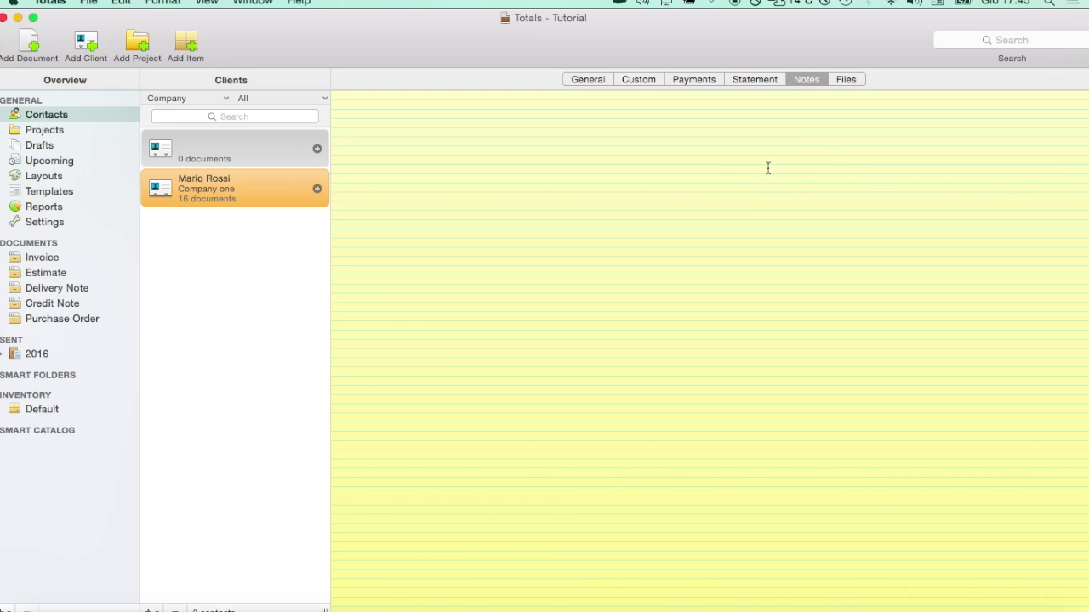
left_click(860, 82)
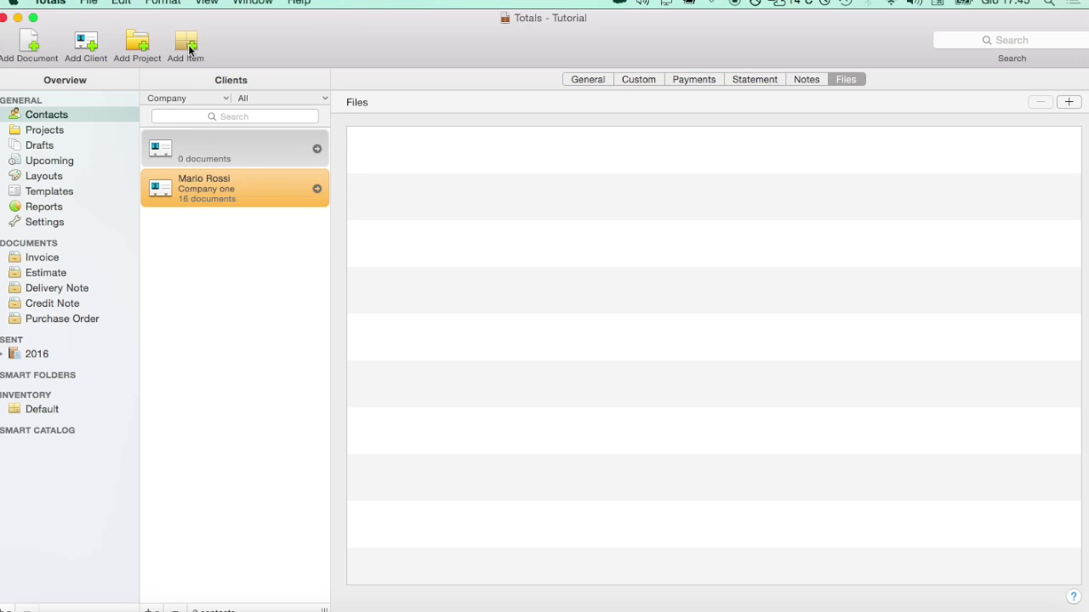
- Add a new item to the Default inventory with the title "FR-IT Translation"
left_click(52, 413)
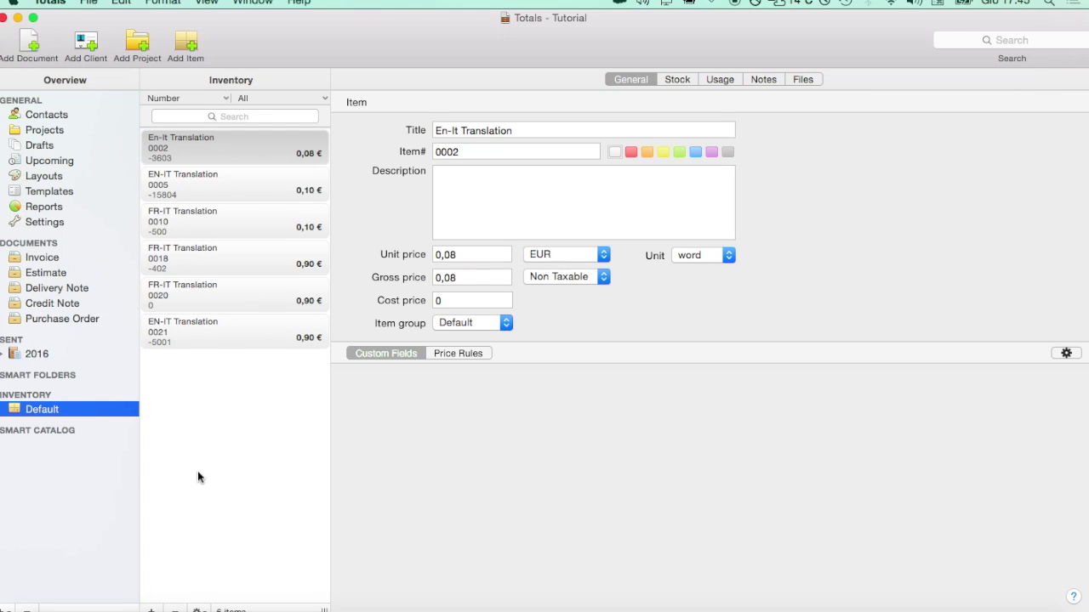
left_click(153, 609)
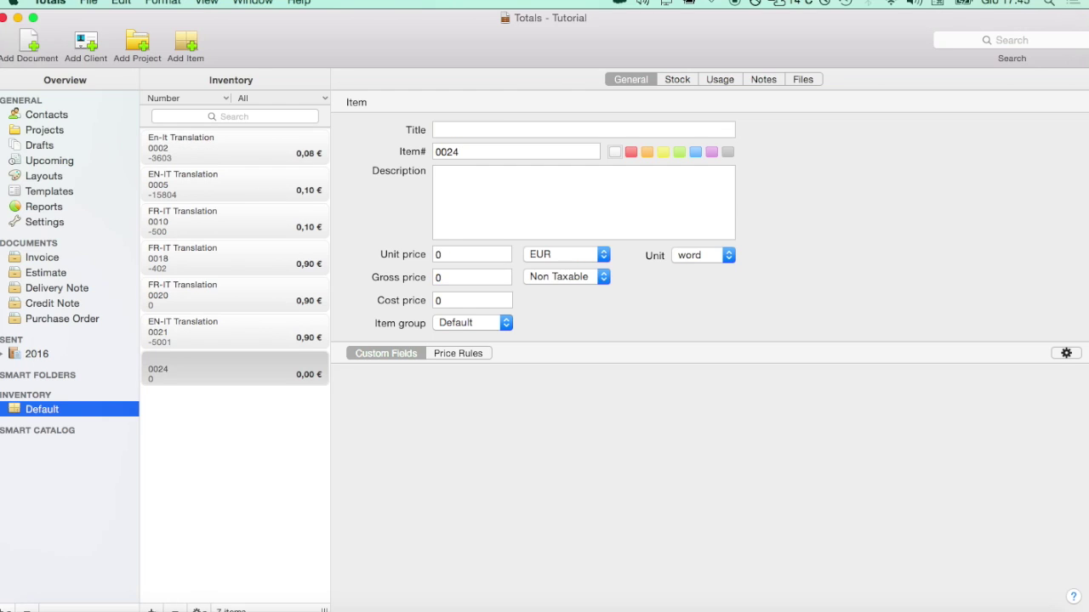
left_click(481, 132)
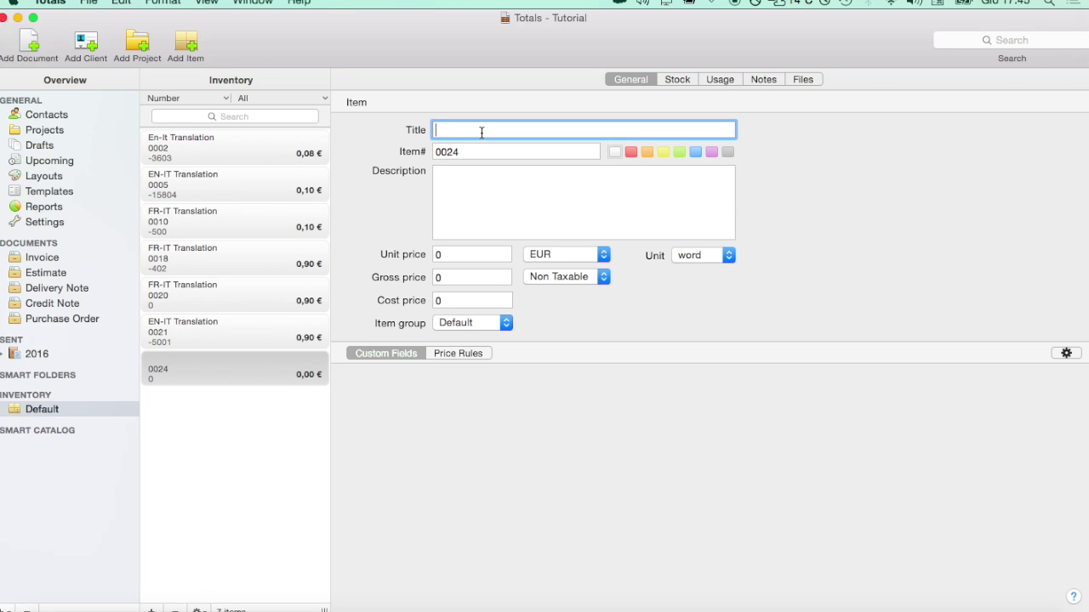
type("FR-IT Translation")
left_click(499, 185)
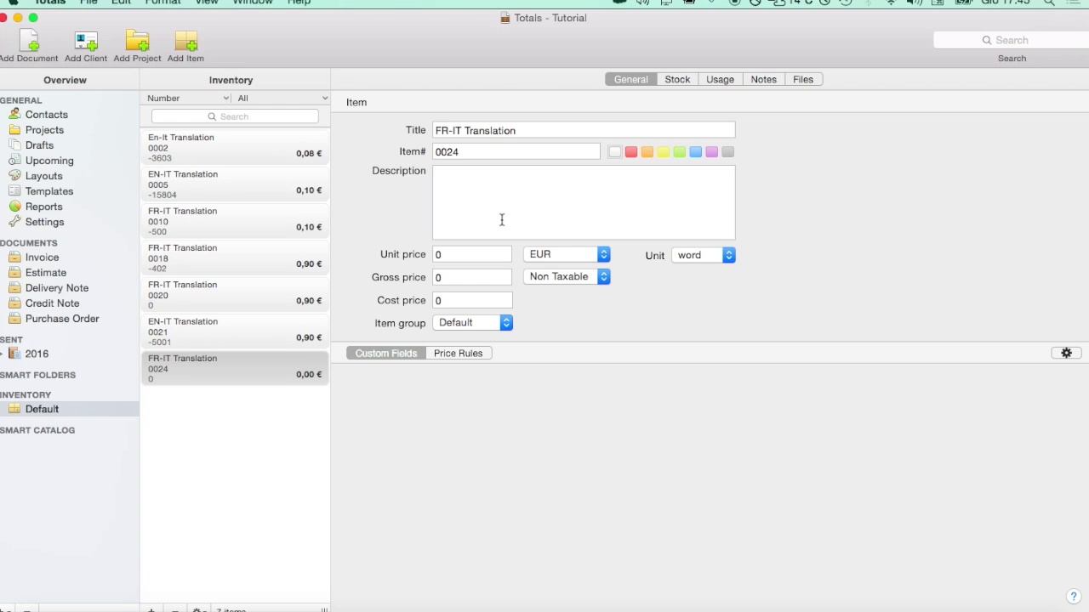
- Set the new item's unit price to 0,8 EUR and keep "word" as its unit
left_click(477, 253)
type(",8")
left_click(544, 180)
left_click(727, 256)
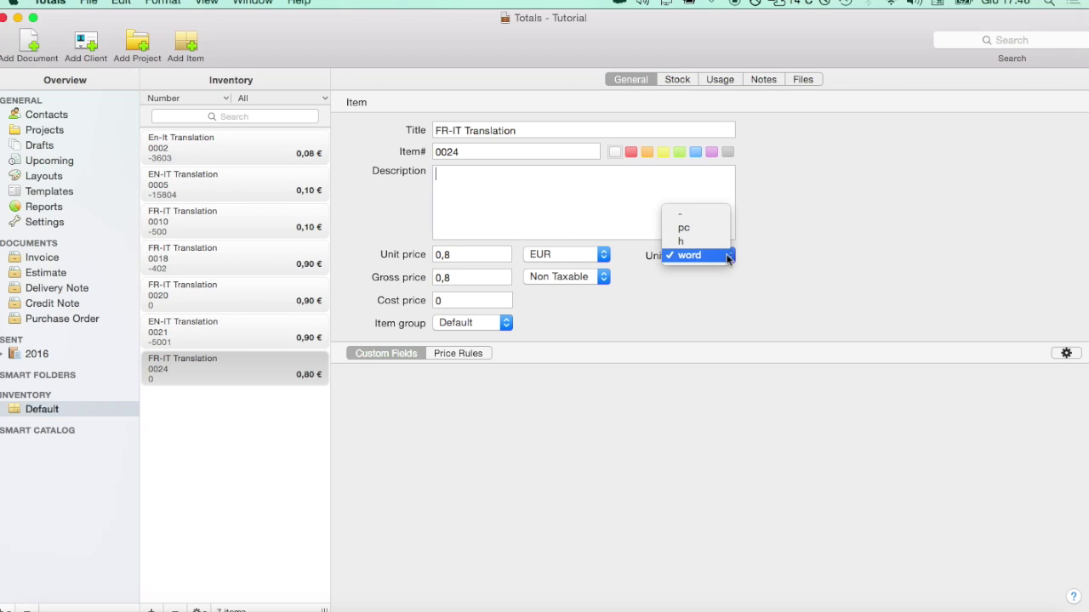
left_click(728, 257)
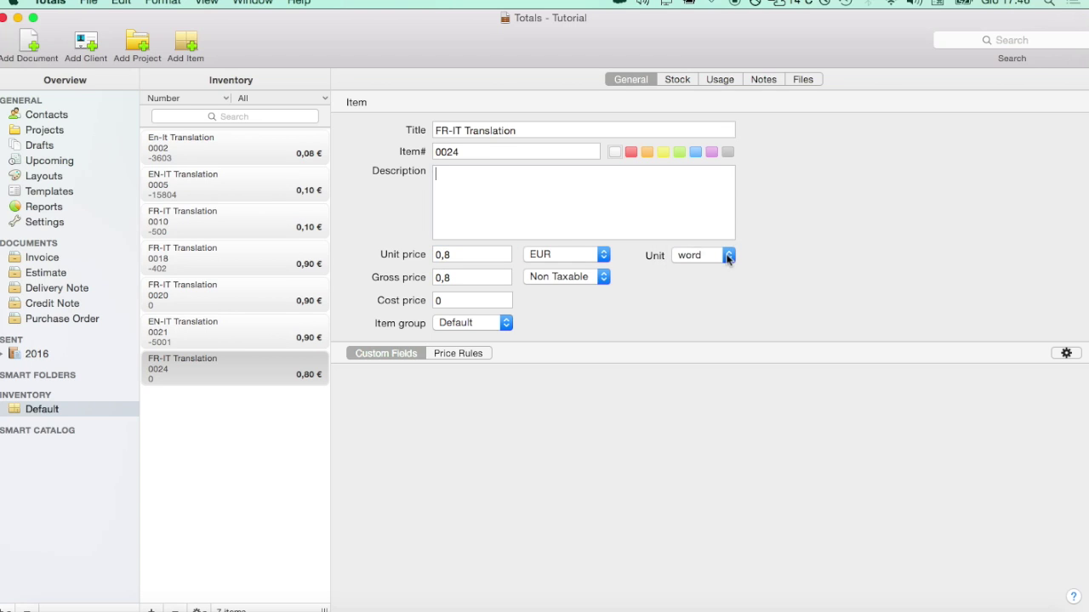
- Check the item's unit choices and add a unit "word" with the plural "words" in the unit settings
left_click(728, 257)
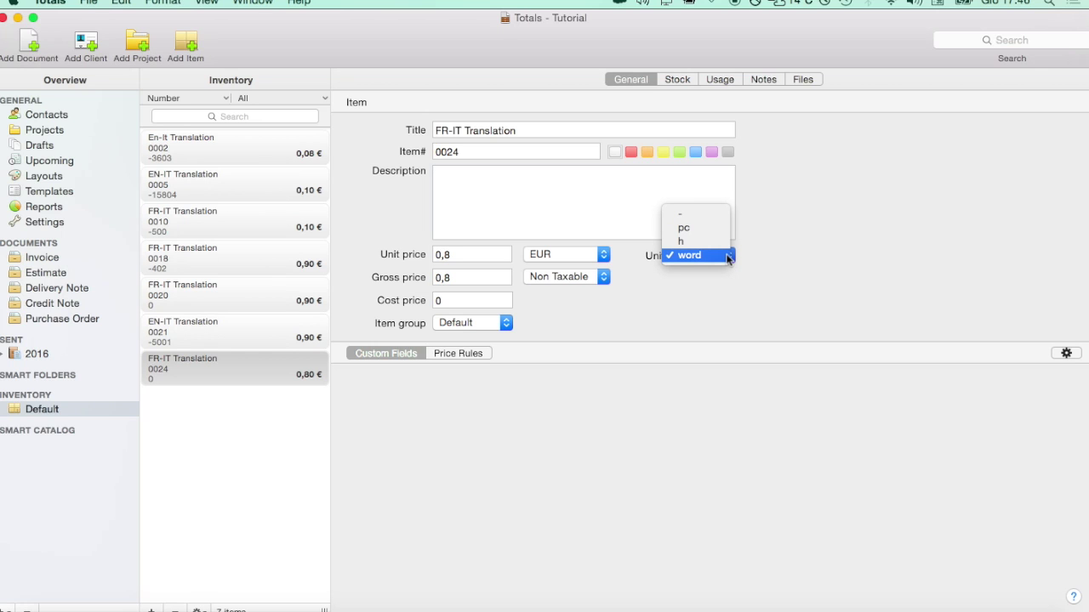
left_click(560, 214)
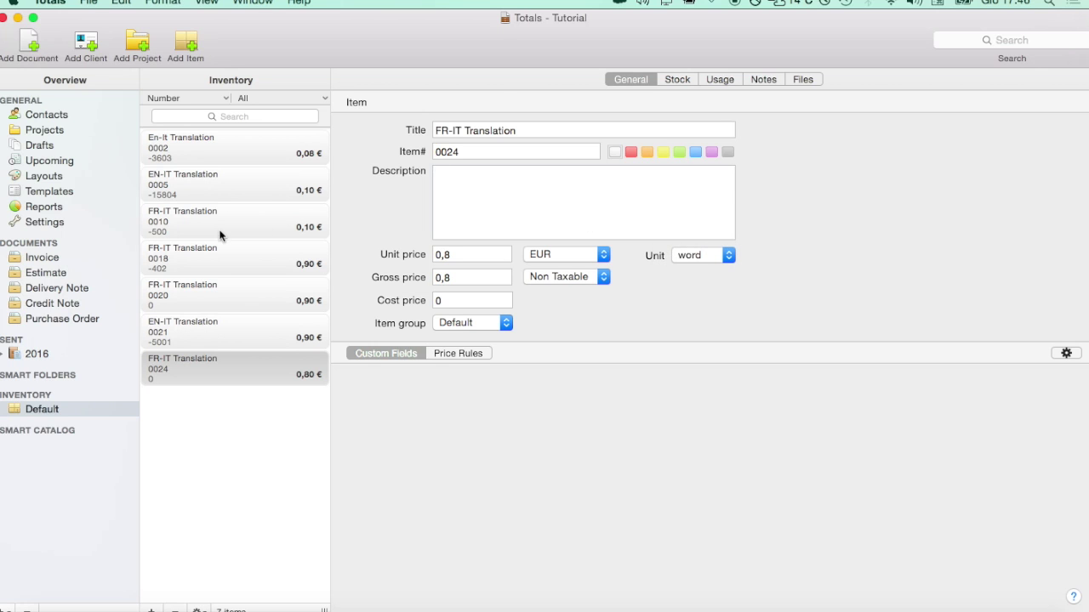
left_click(58, 221)
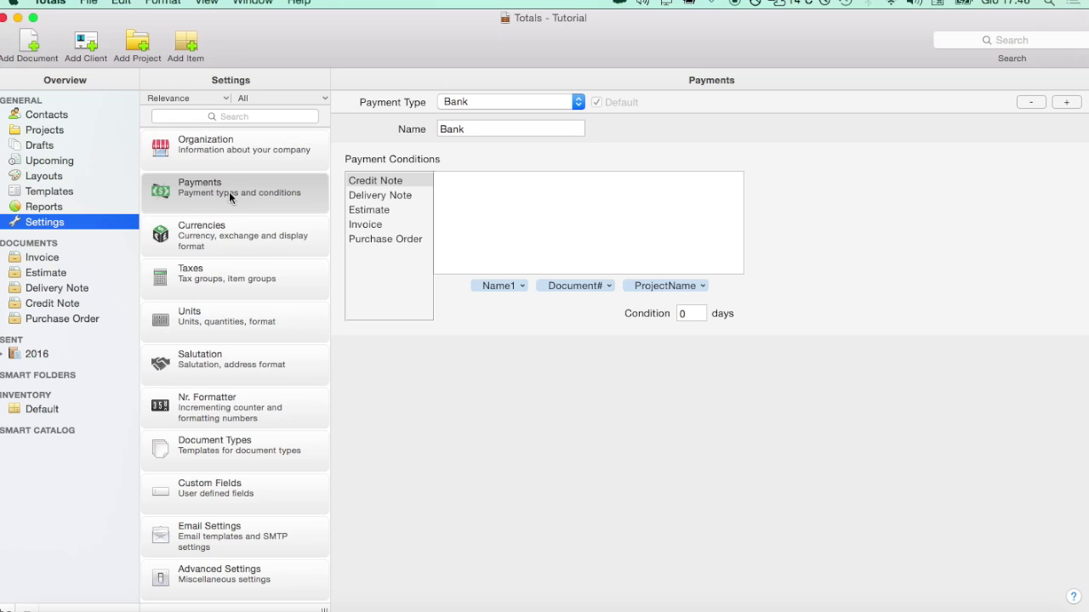
left_click(239, 339)
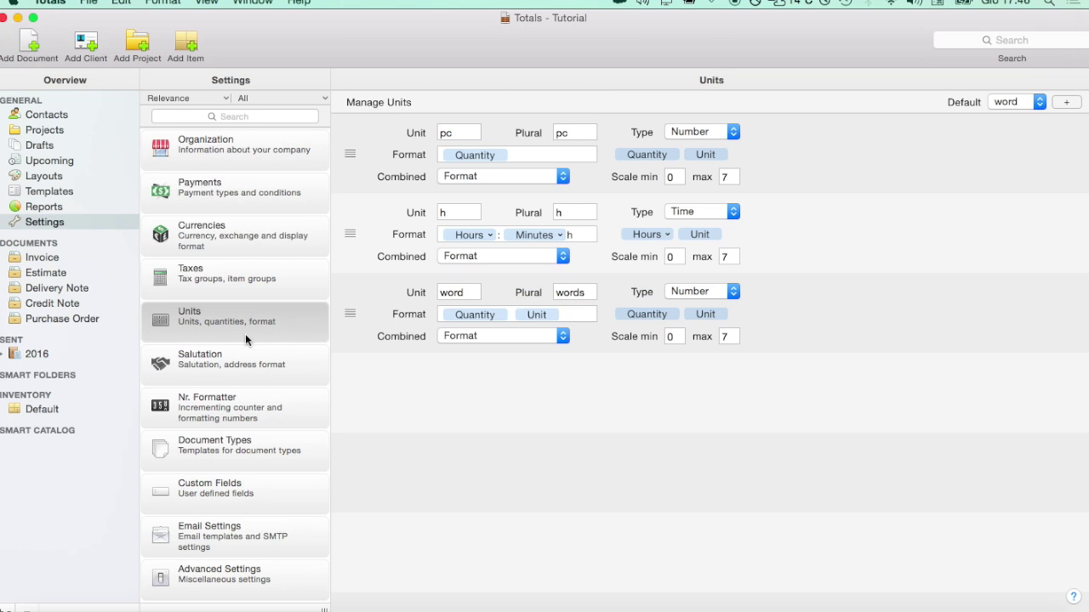
left_click(1065, 102)
left_click(454, 371)
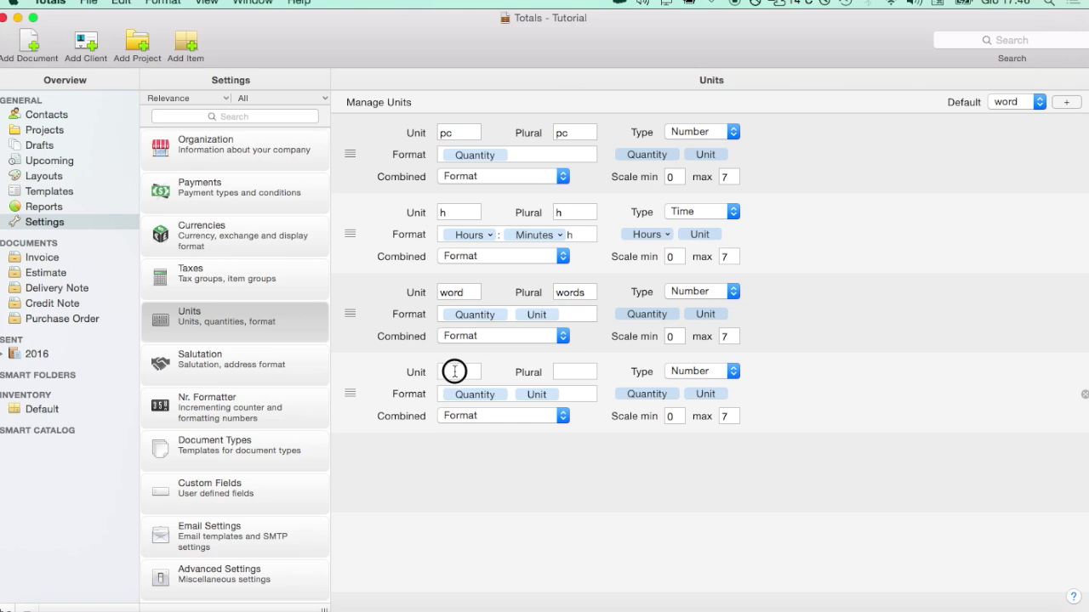
type("word")
key("Tab")
type("words")
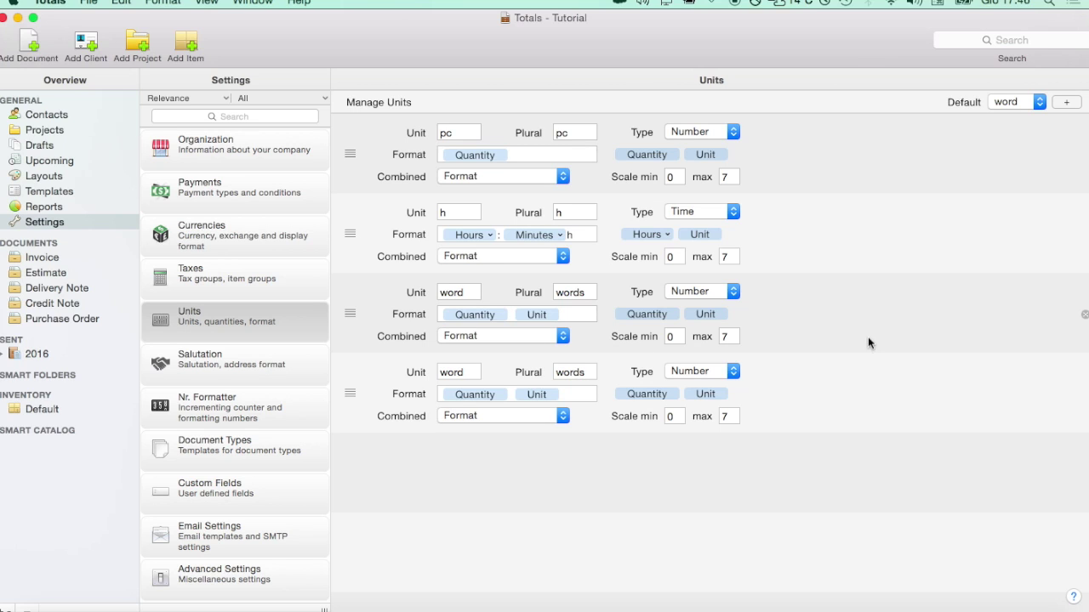
- Delete the extra "word" unit and return to the Default inventory
left_click(1083, 394)
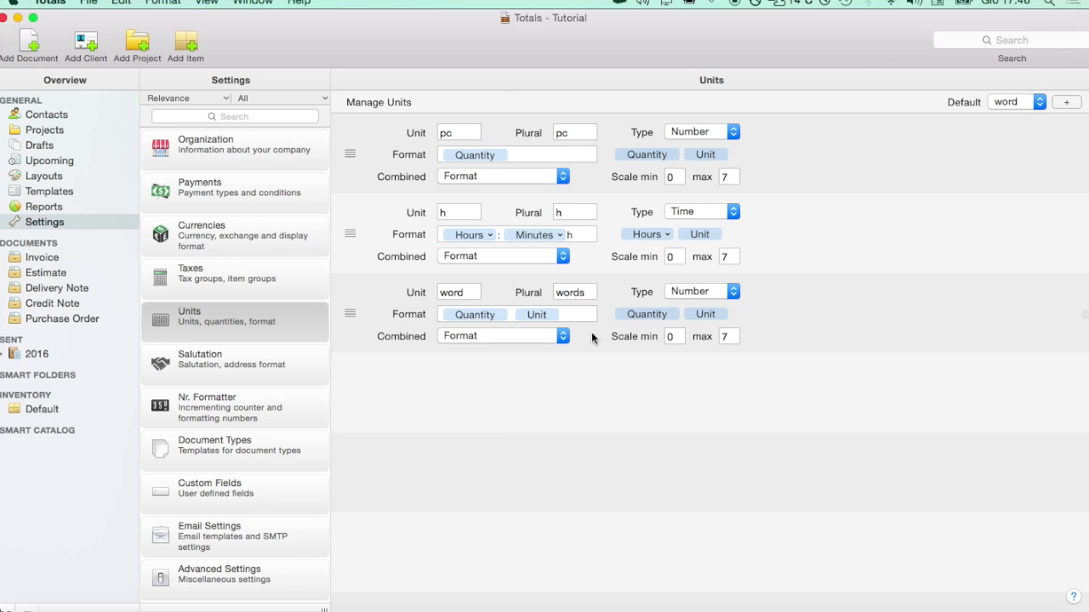
left_click(48, 410)
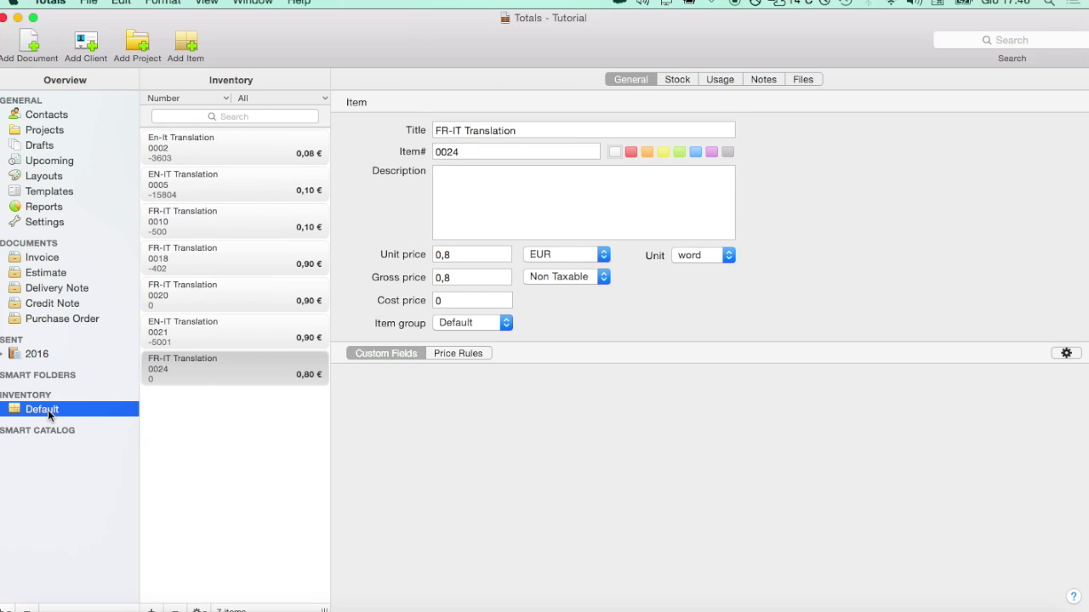
left_click(216, 429)
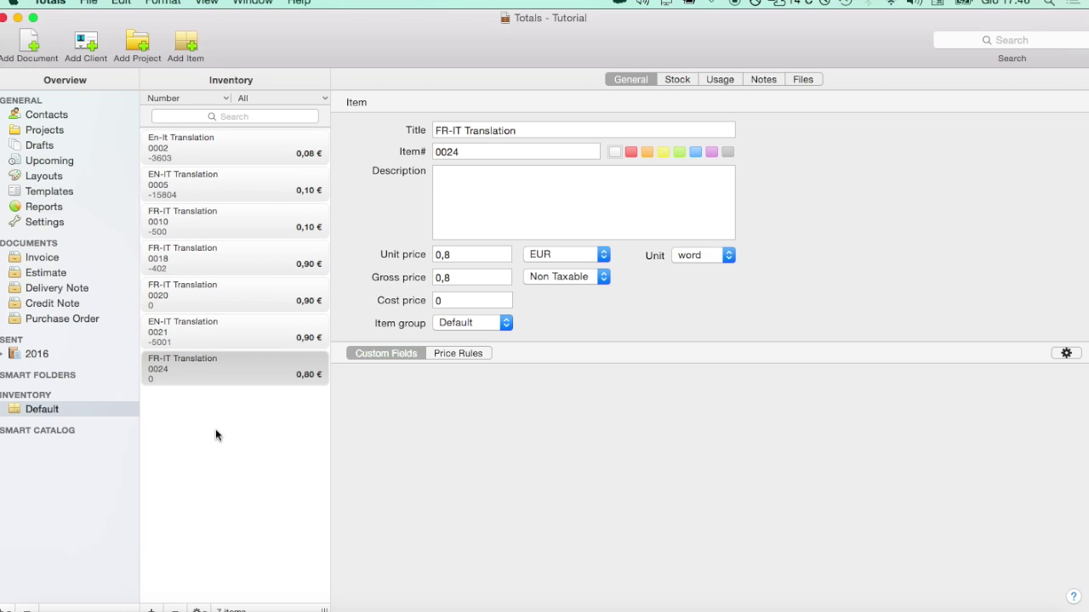
- Create a new document of type Invoice for the existing client, with no project and no template
left_click(33, 47)
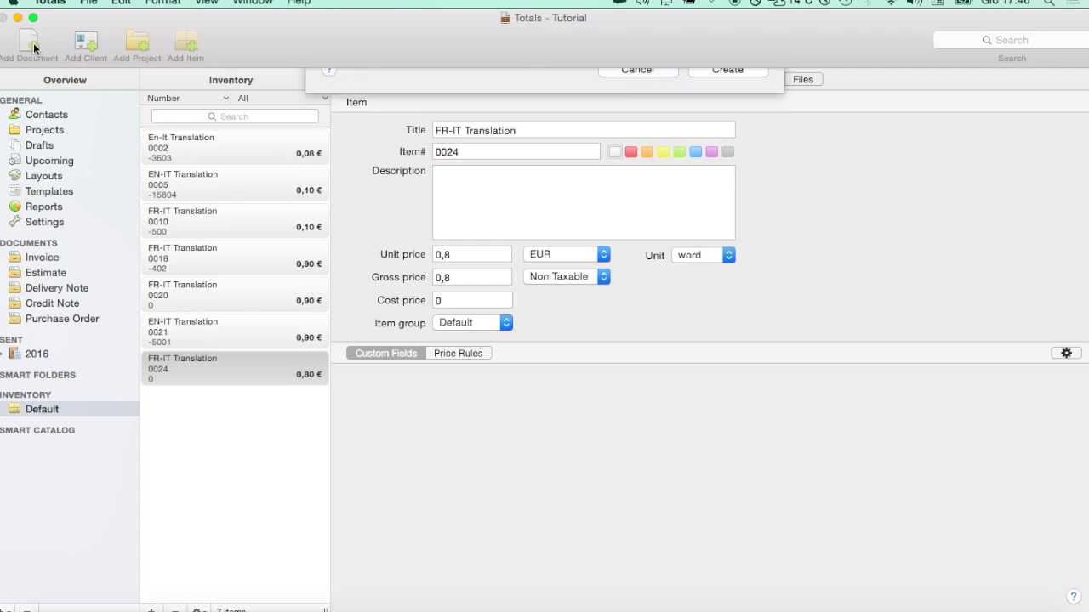
left_click(511, 136)
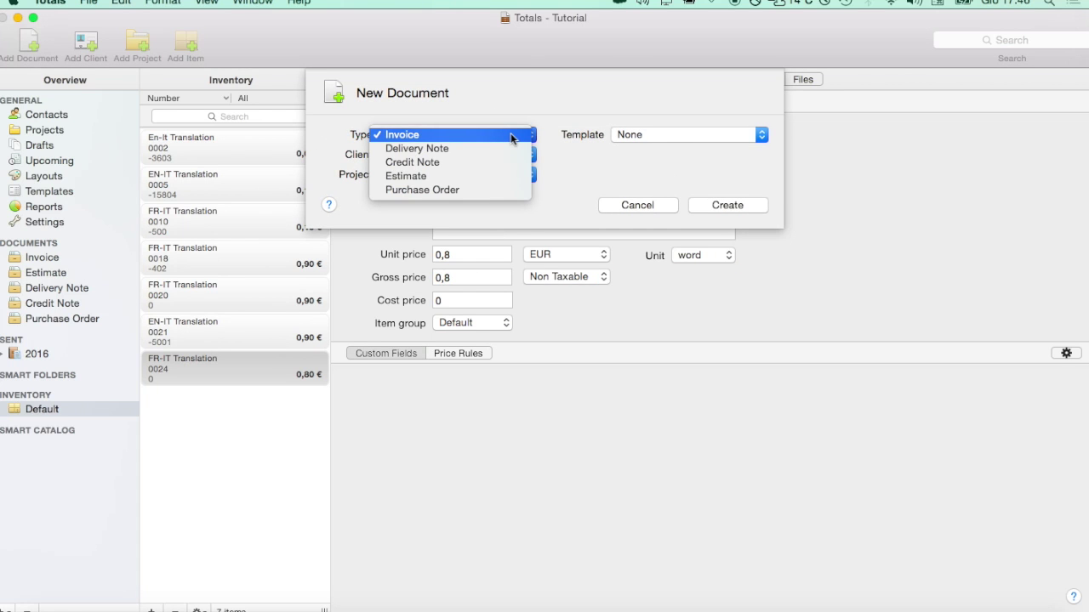
left_click(511, 135)
left_click(518, 156)
left_click(495, 179)
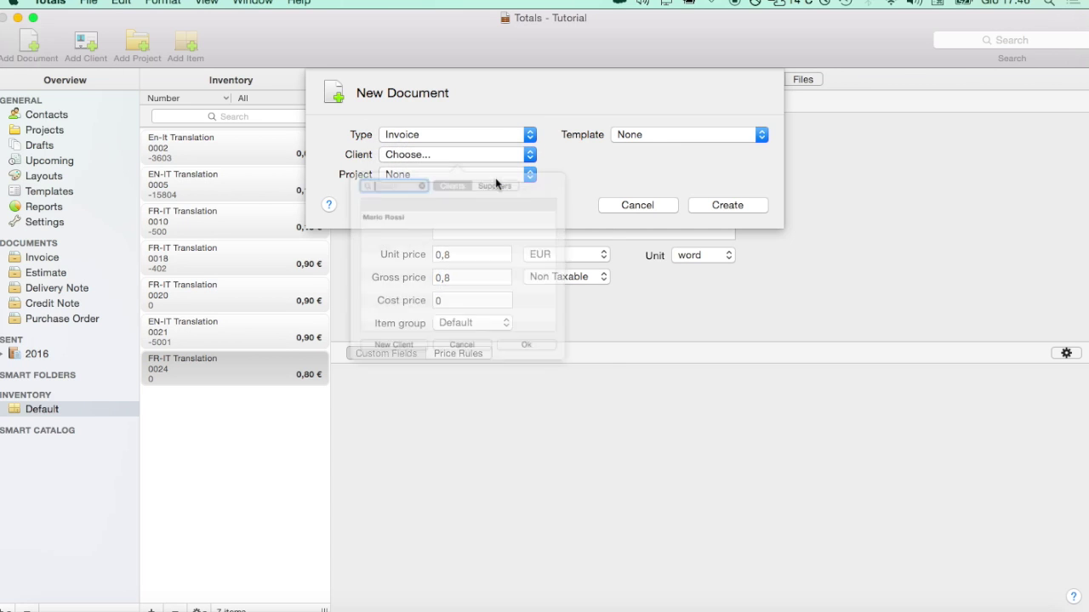
left_click(434, 231)
left_click(548, 385)
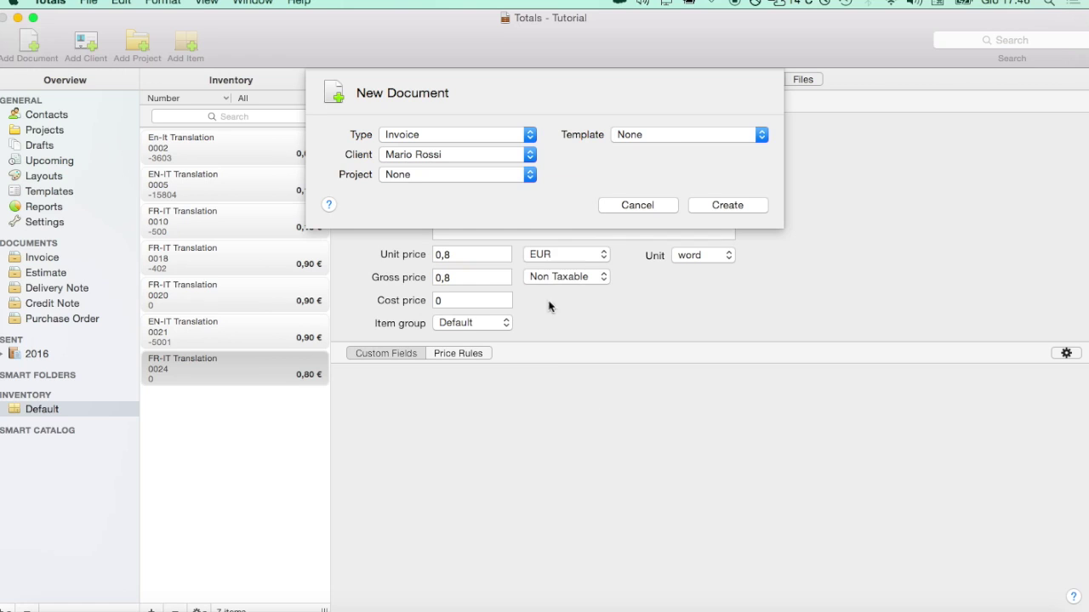
left_click(715, 207)
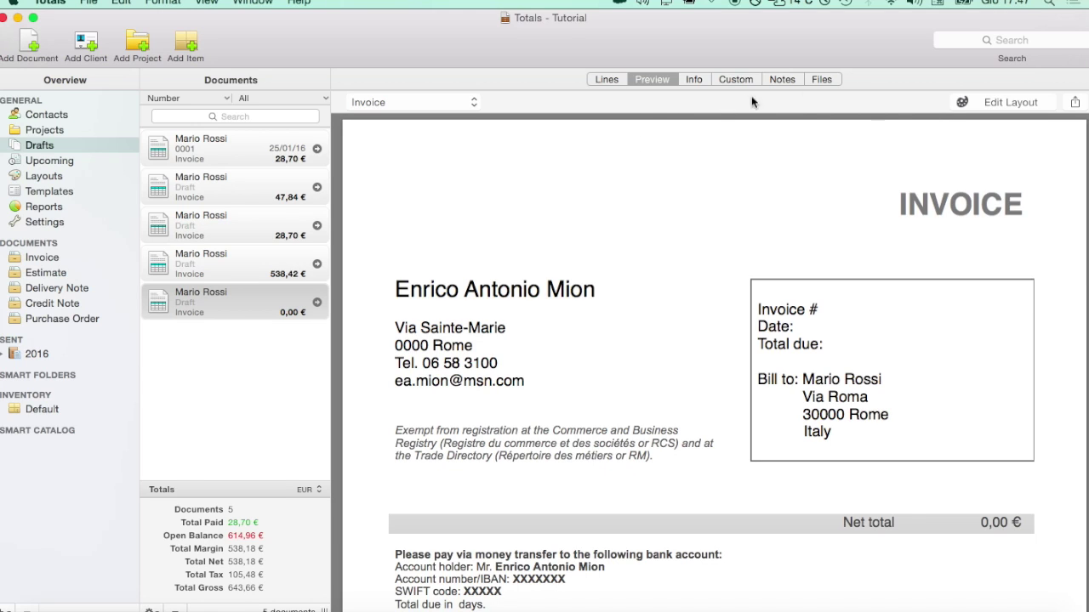
- Add the EN-IT Translation item 0021 from the catalog to the invoice lines and set its quantity to 300
left_click(705, 108)
left_click(618, 79)
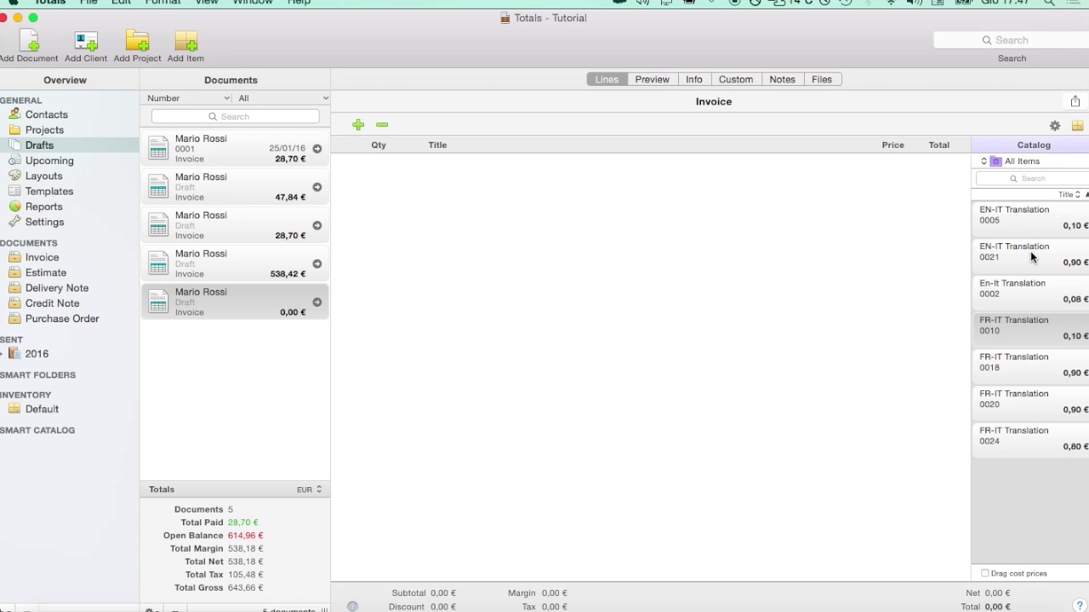
left_click_drag(1030, 250, 747, 204)
left_click(382, 168)
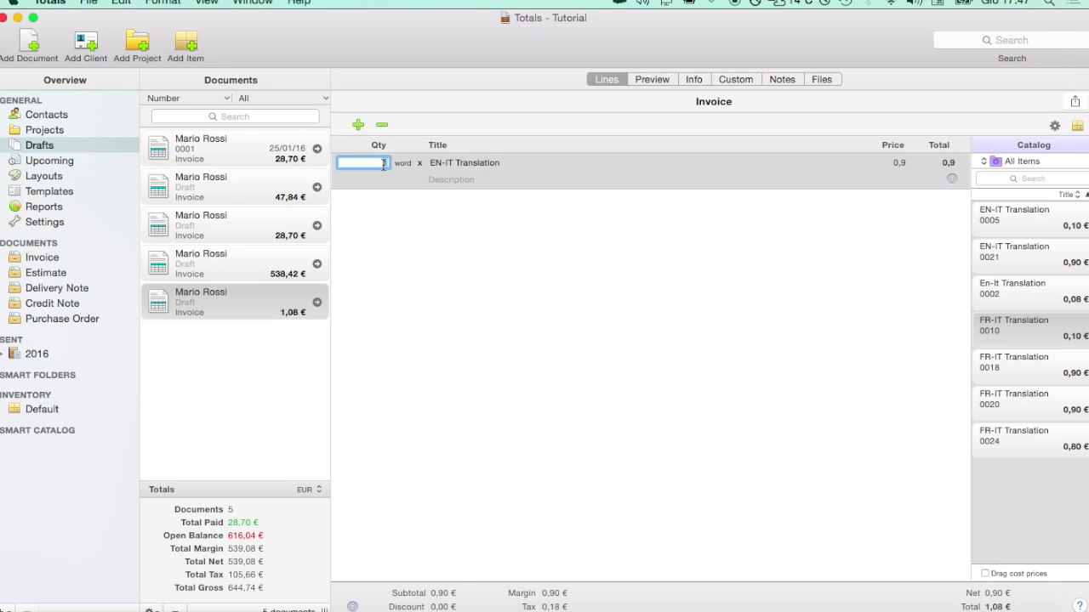
type("300")
- Describe the first invoice line as "Project Nr Doc Name"
left_click(466, 180)
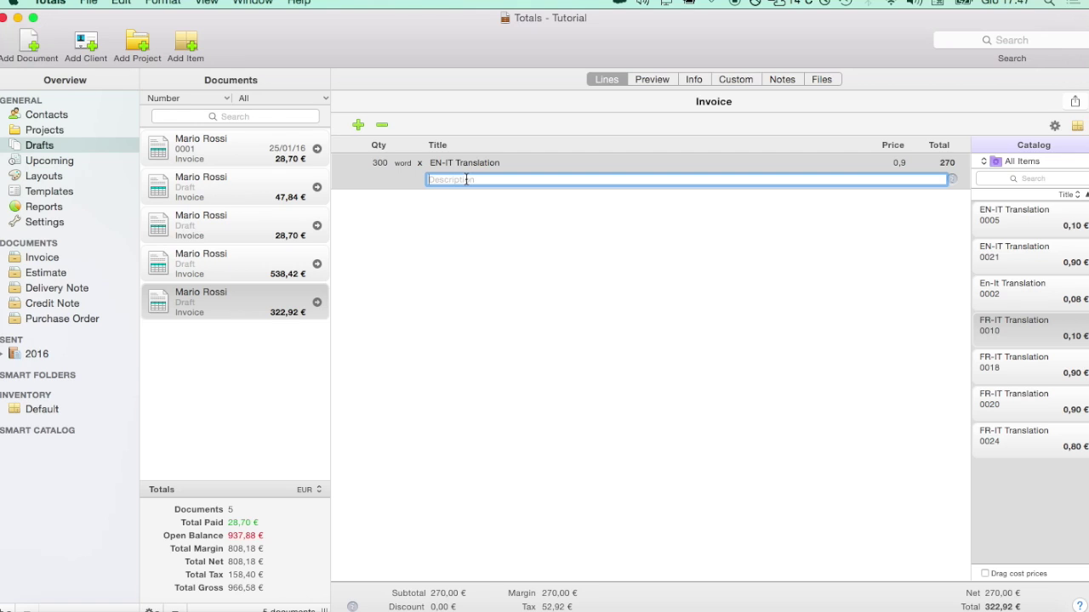
type("N")
key("BackSpace")
type("Proje")
key("BackSpace")
key("BackSpace")
type("ject Nr Doc Name")
left_click(505, 231)
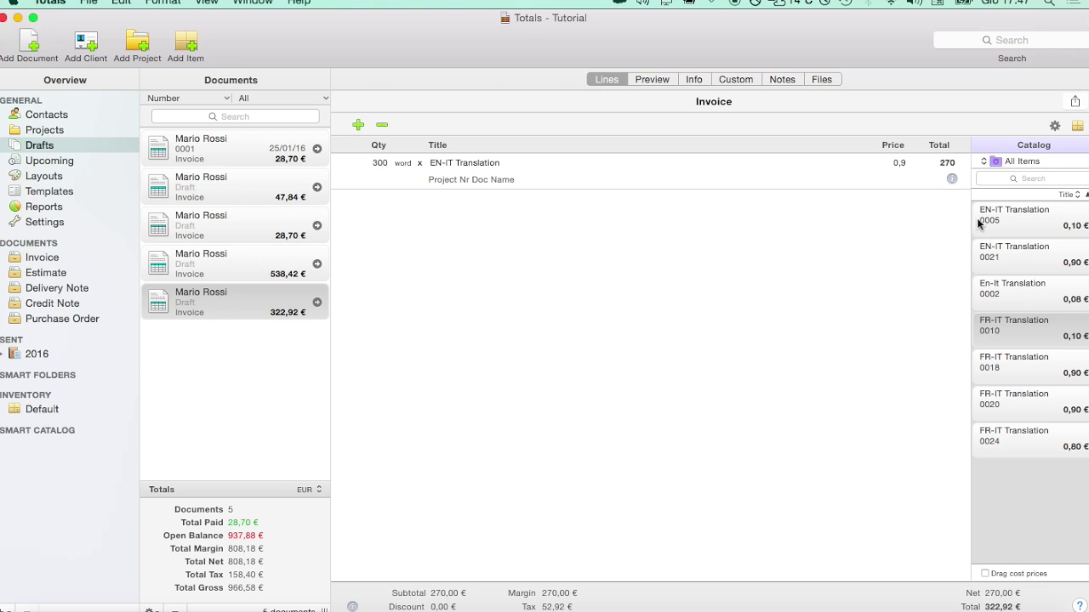
- Add EN-IT Translation items 0021 and 0005 as further invoice lines and review the invoice preview
left_click_drag(991, 250, 691, 255)
left_click_drag(890, 220, 604, 228)
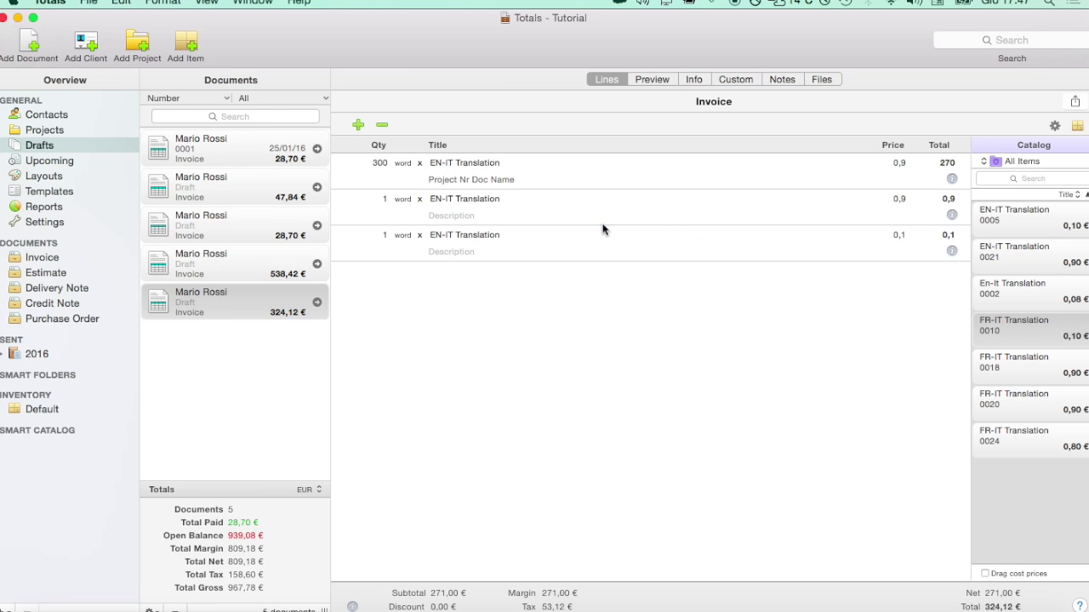
left_click(663, 77)
scroll(668, 383, "down", 2)
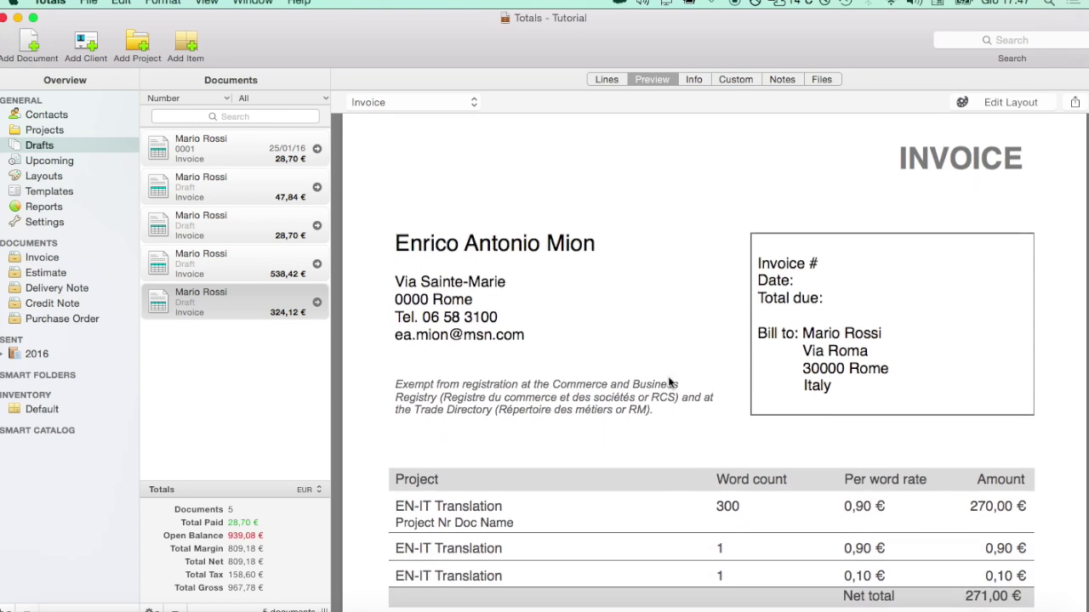
scroll(667, 383, "down", 2)
scroll(668, 382, "down", 2)
scroll(668, 381, "up", 4)
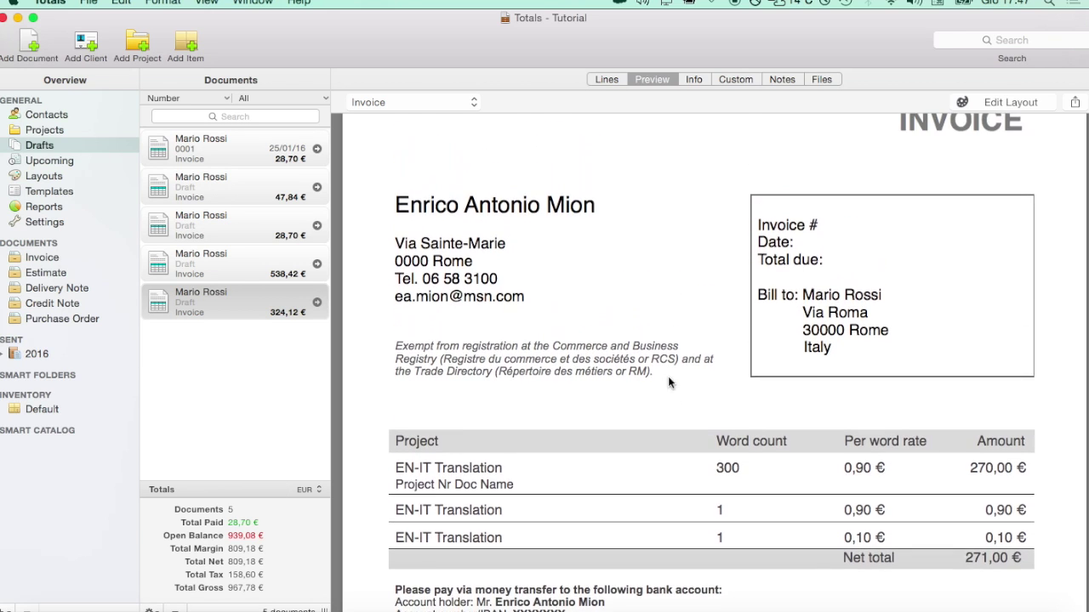
scroll(668, 376, "up", 2)
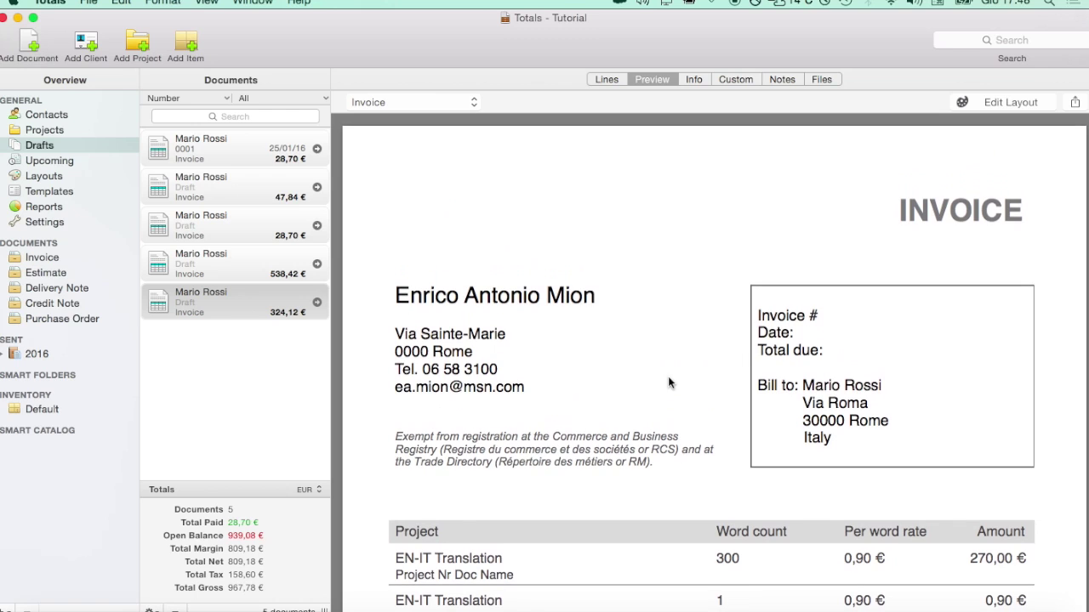
- Finalize the invoice with the Save to disk option and save the file to the Desktop under its suggested name
left_click(1075, 103)
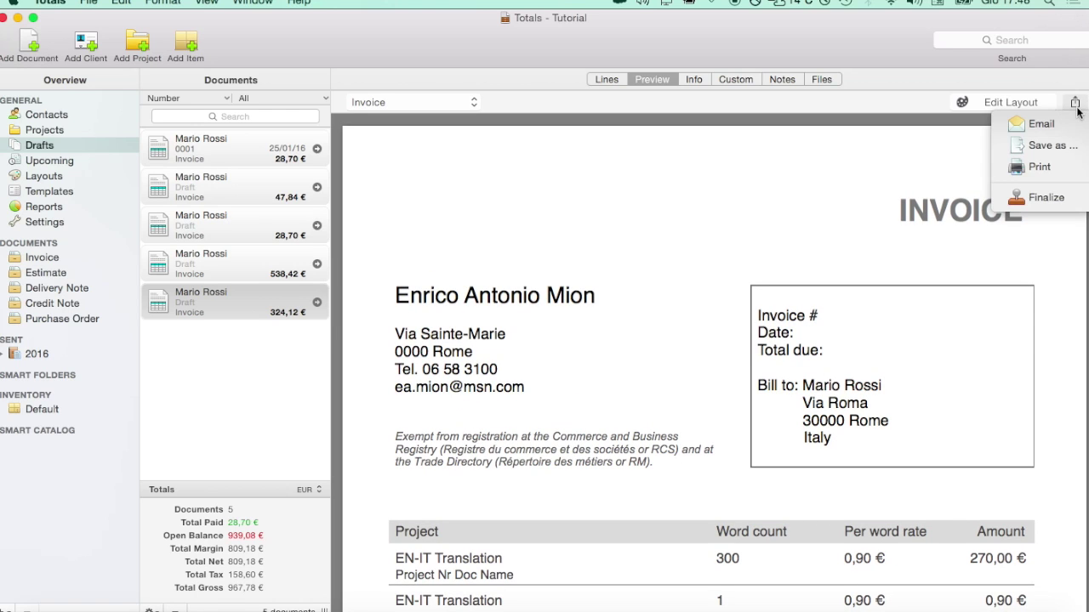
left_click(1051, 204)
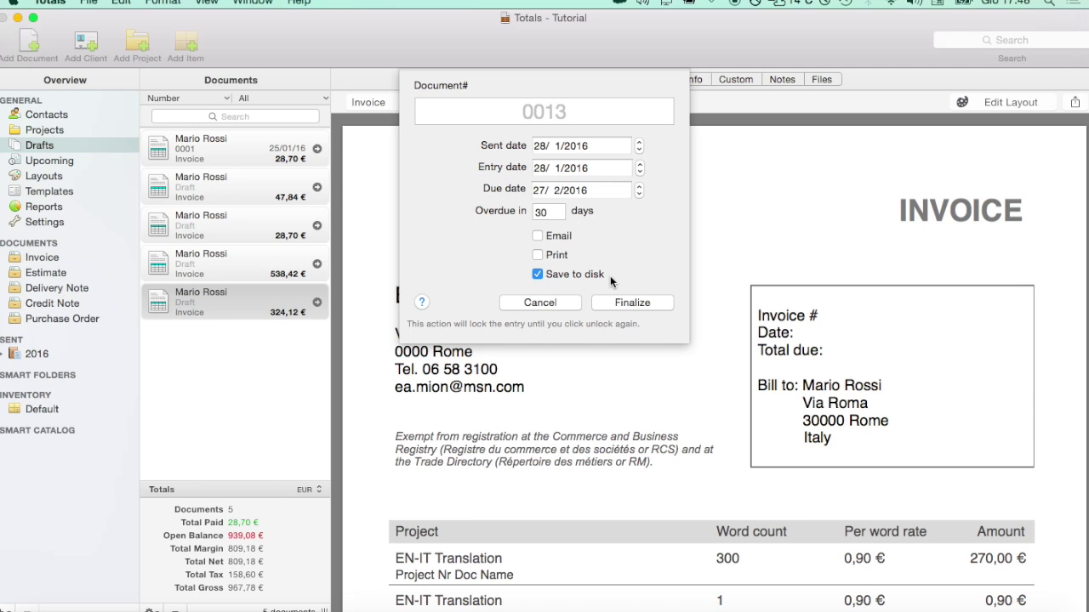
left_click(632, 301)
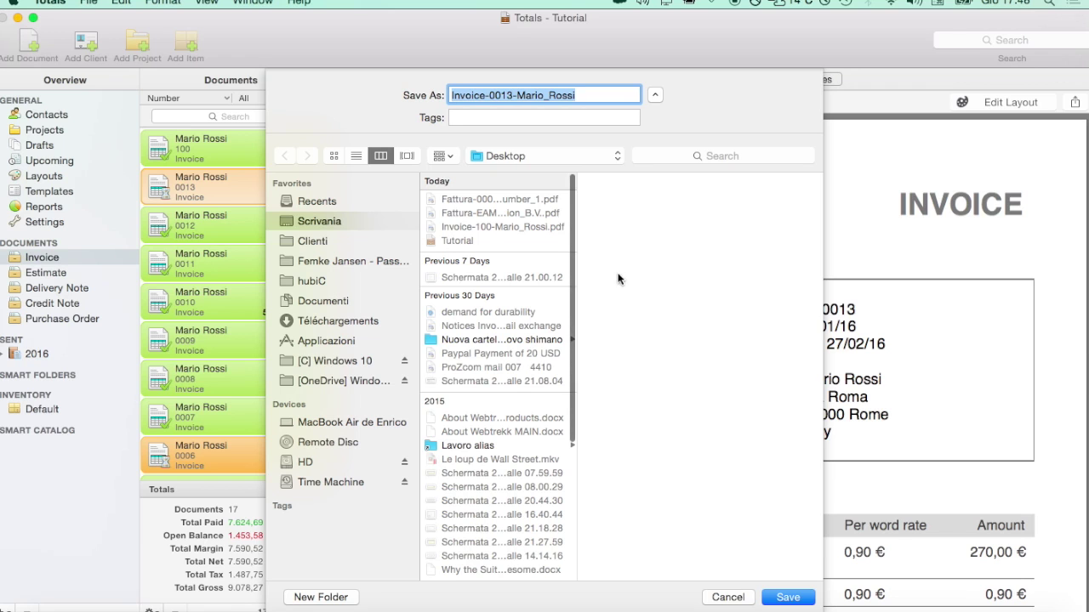
left_click(785, 600)
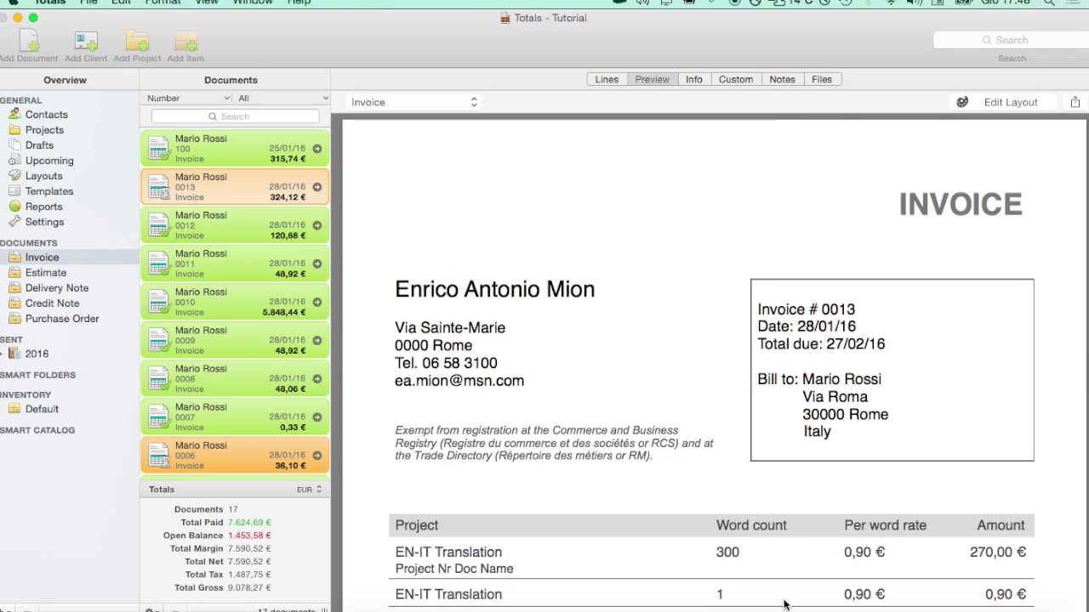
- Look through the invoice list and view the invoice dated 25/01/16
scroll(261, 313, "down", 2)
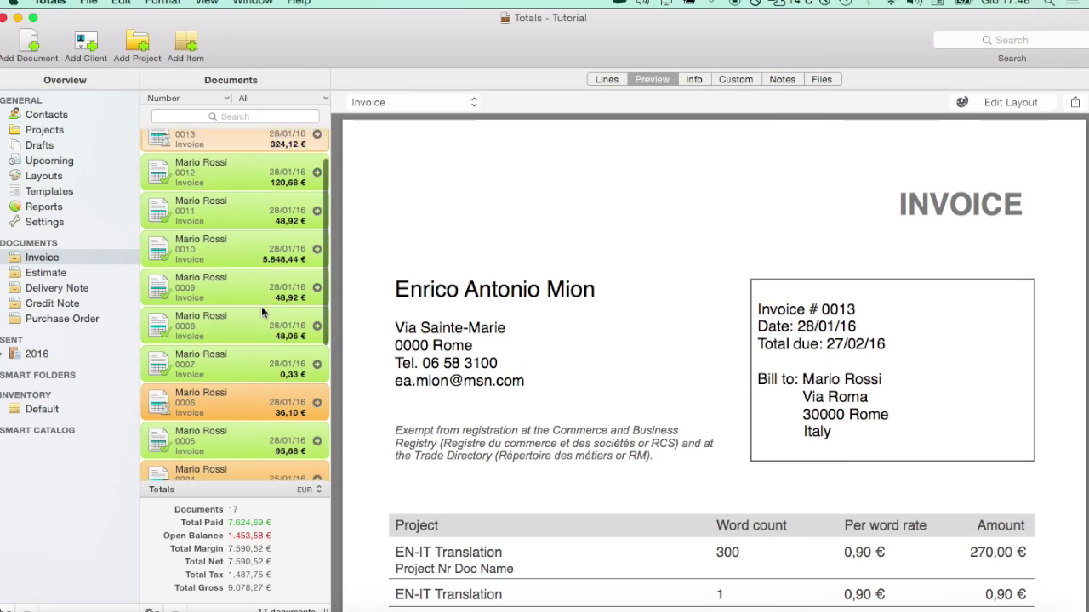
scroll(261, 312, "down", 5)
scroll(261, 311, "up", 5)
scroll(261, 309, "up", 2)
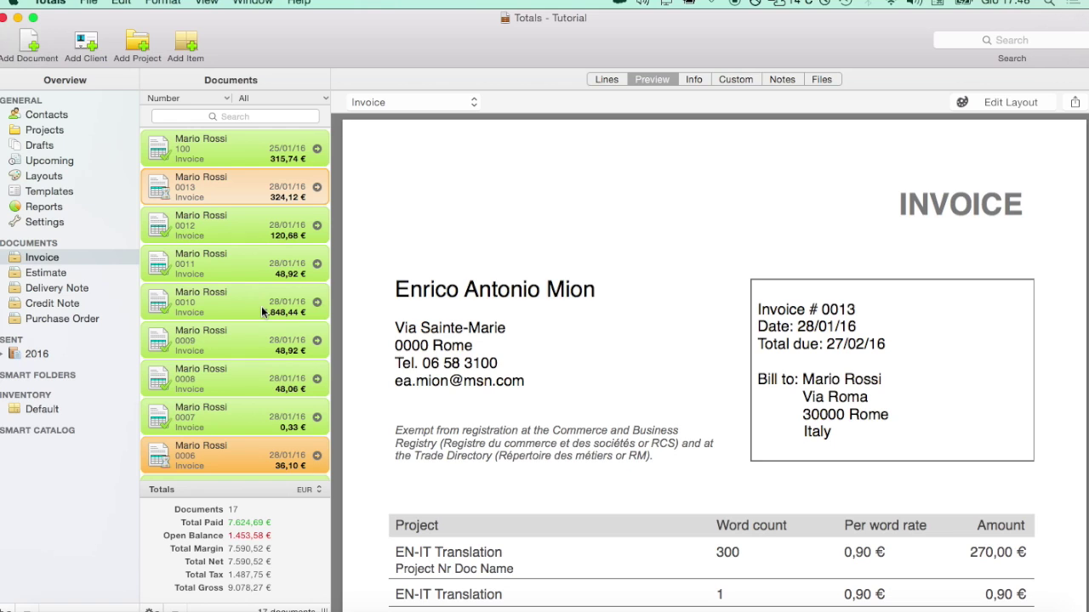
left_click(225, 144)
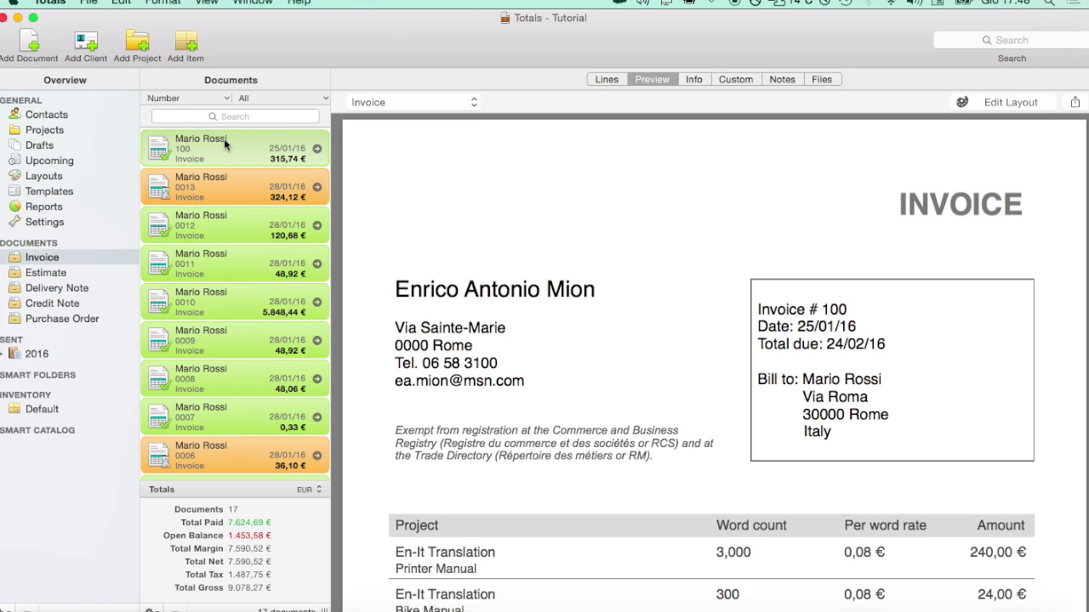
- Record an incoming Bank payment of 324,12 EUR dated 28 January 2016 for the newly finalized invoice
left_click(244, 180)
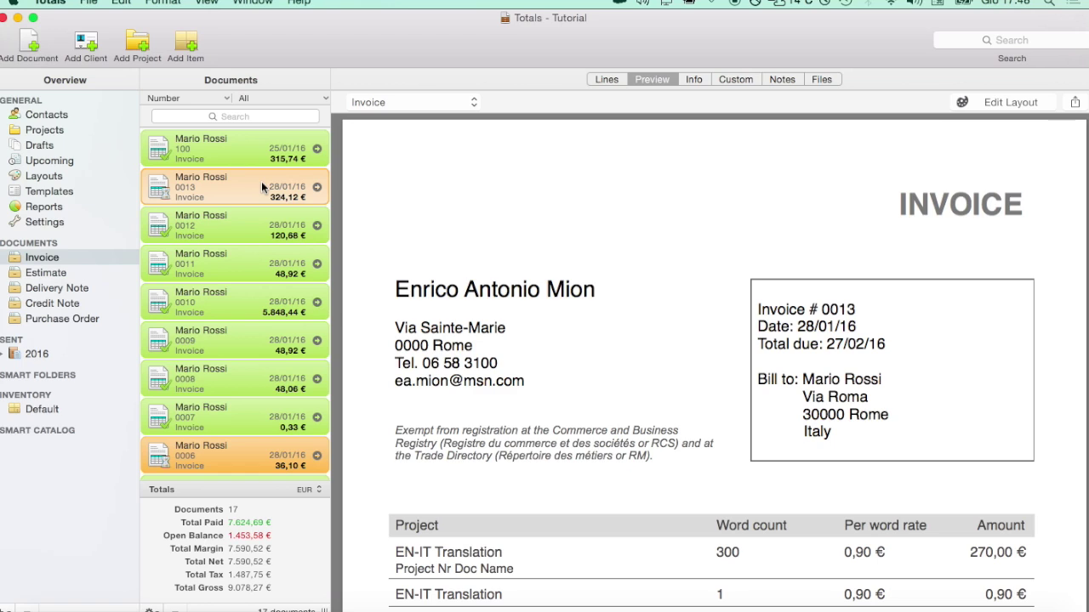
right_click(261, 181)
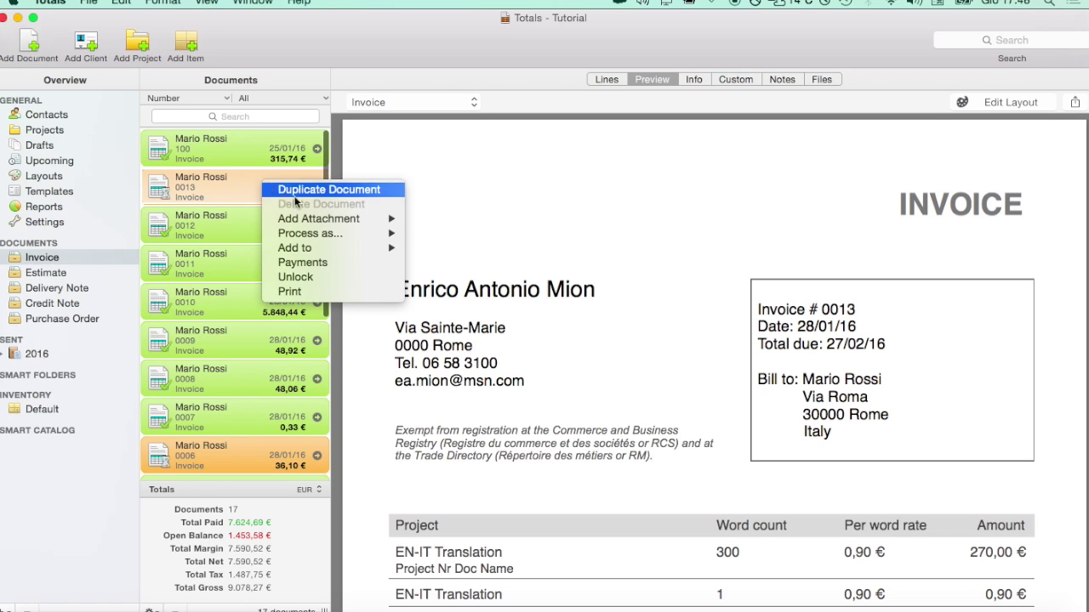
mouse_move(324, 231)
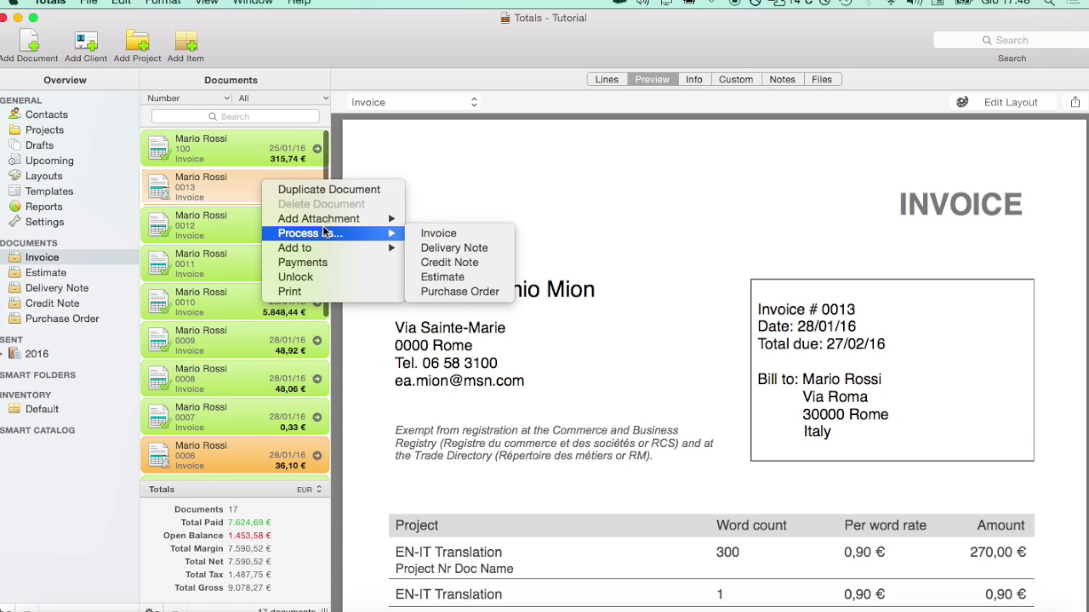
left_click(345, 266)
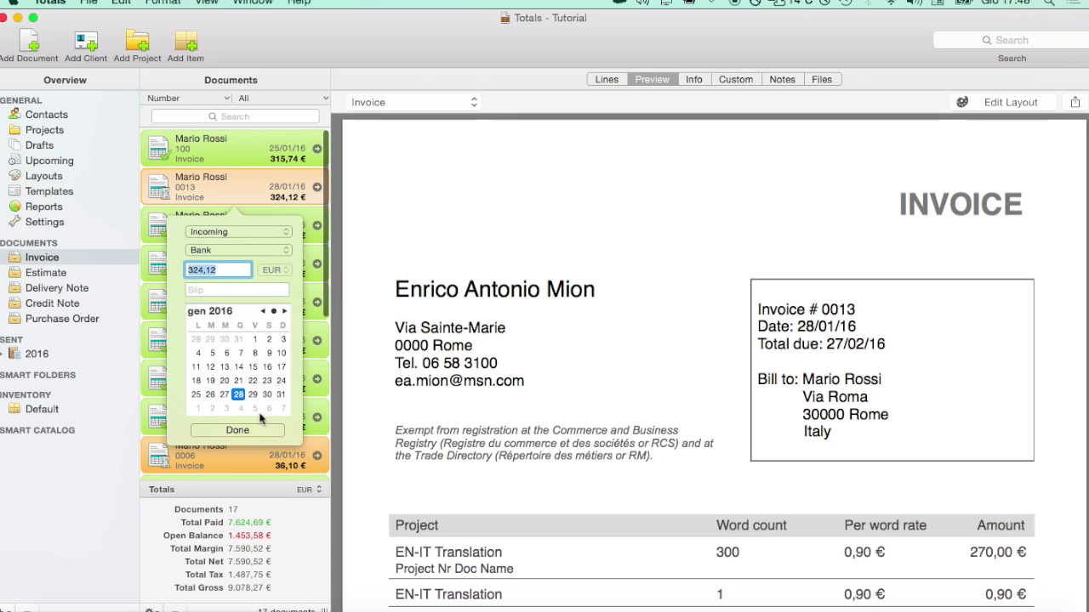
left_click(245, 429)
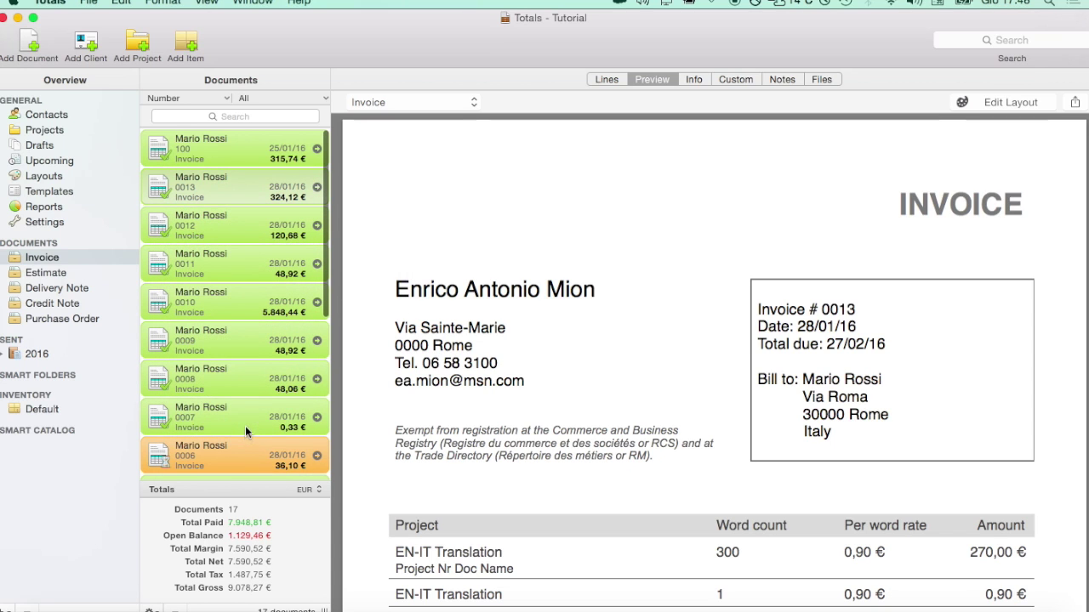
scroll(245, 332, "down", 2)
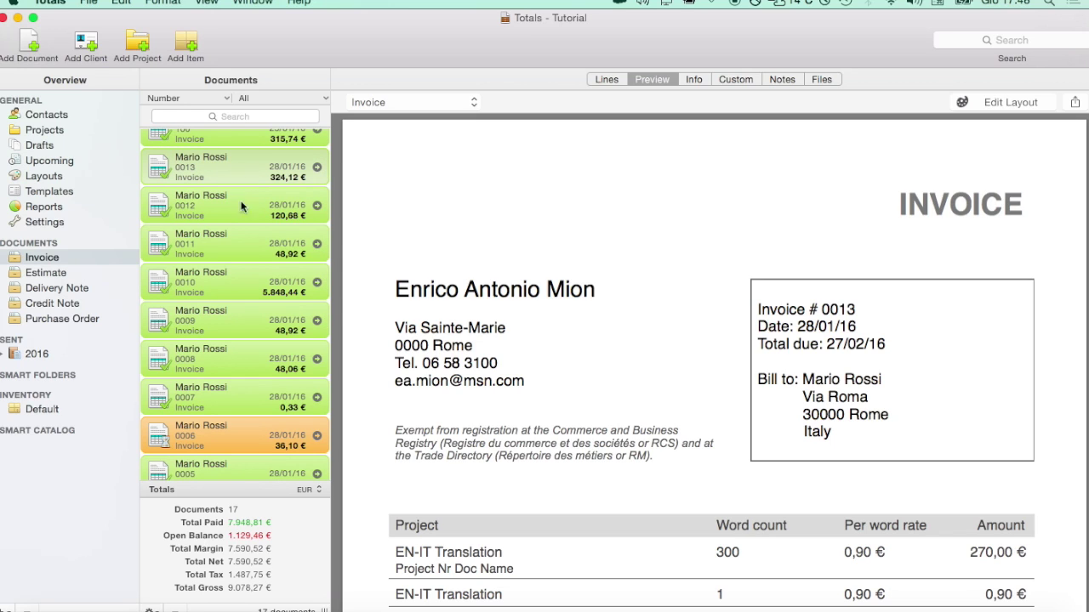
- Create a new Payments report and show its filter conditions
scroll(235, 232, "up", 1)
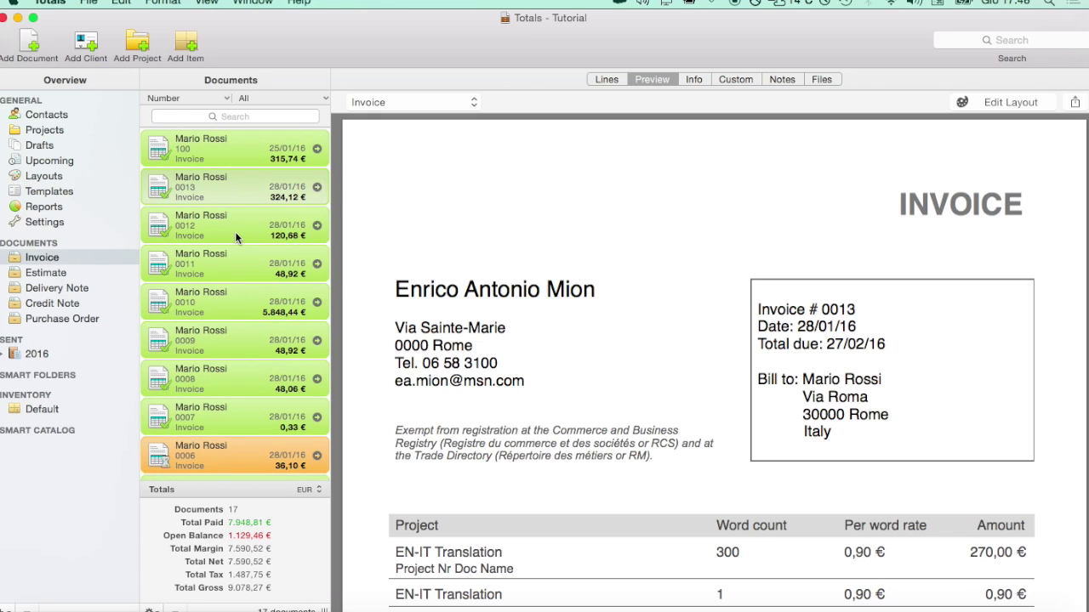
left_click(47, 207)
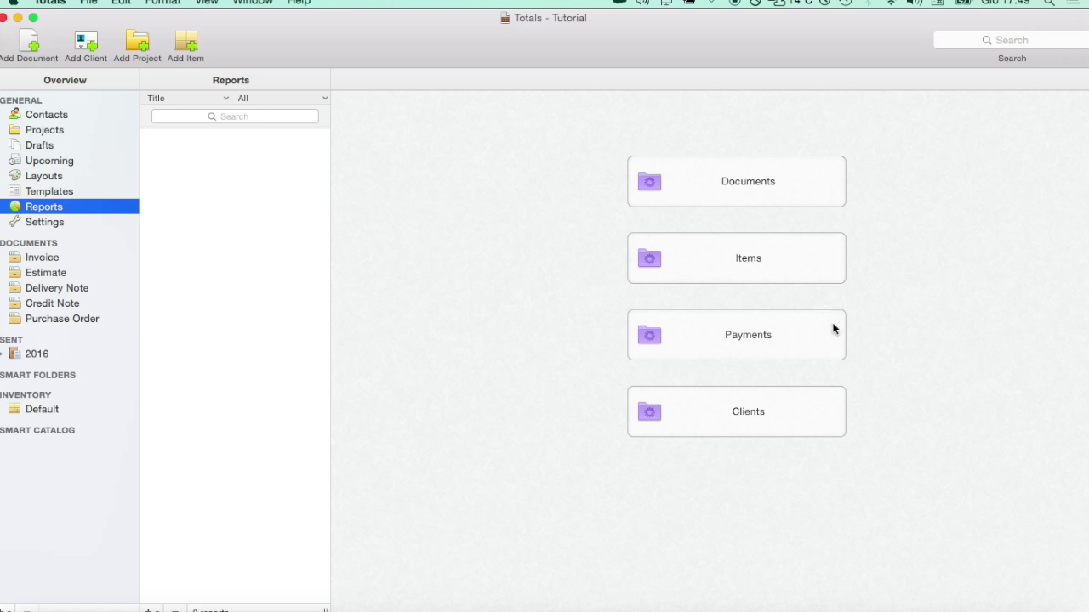
left_click(785, 333)
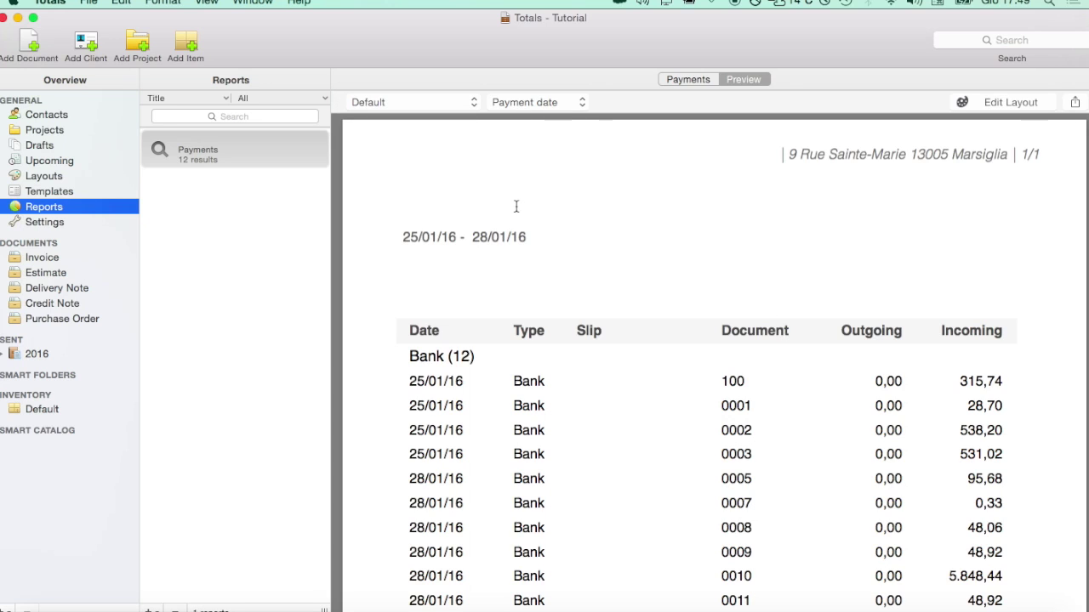
left_click(674, 79)
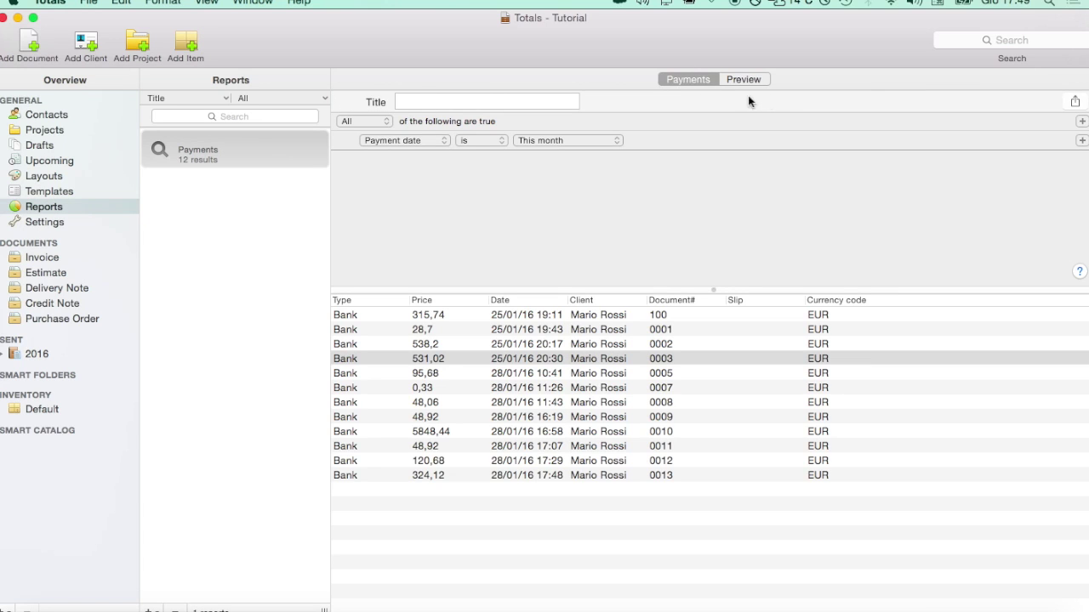
- Set the report's filter condition to Payment date is after 1/1/2016
left_click(438, 140)
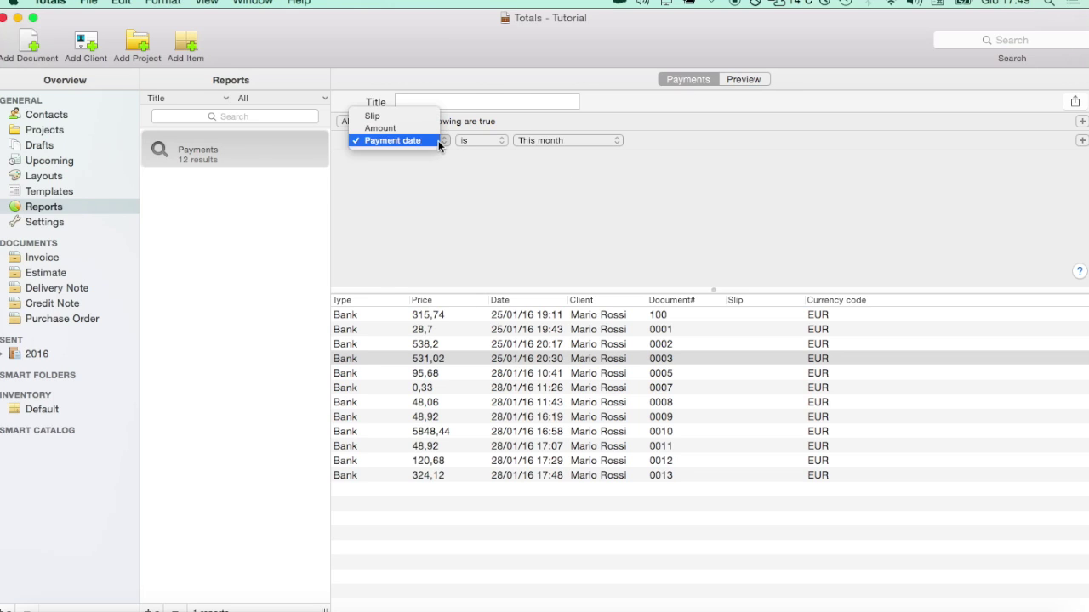
left_click(438, 140)
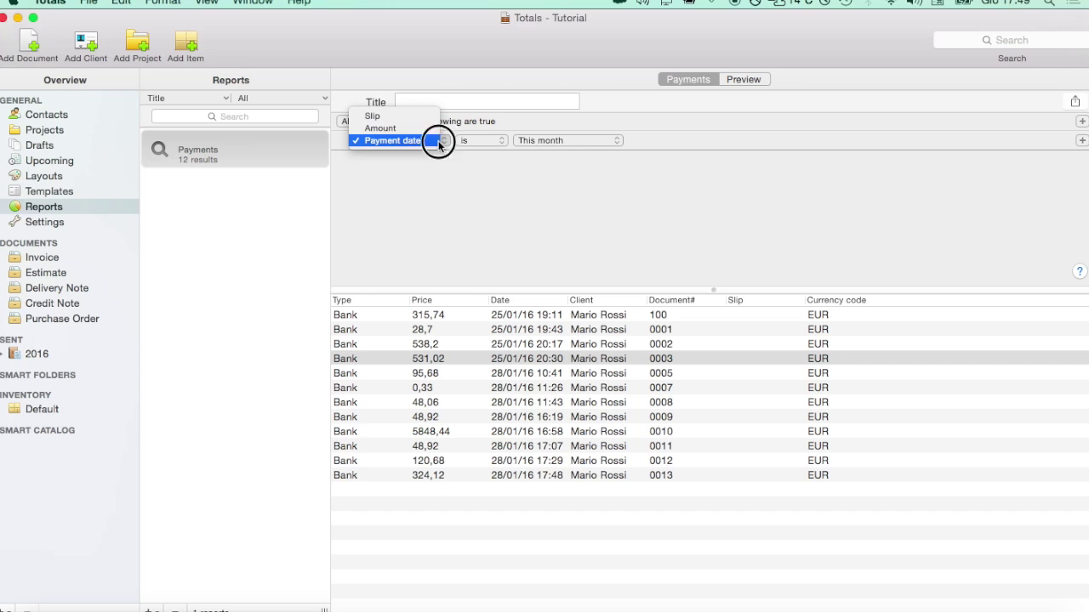
left_click(487, 141)
left_click(497, 176)
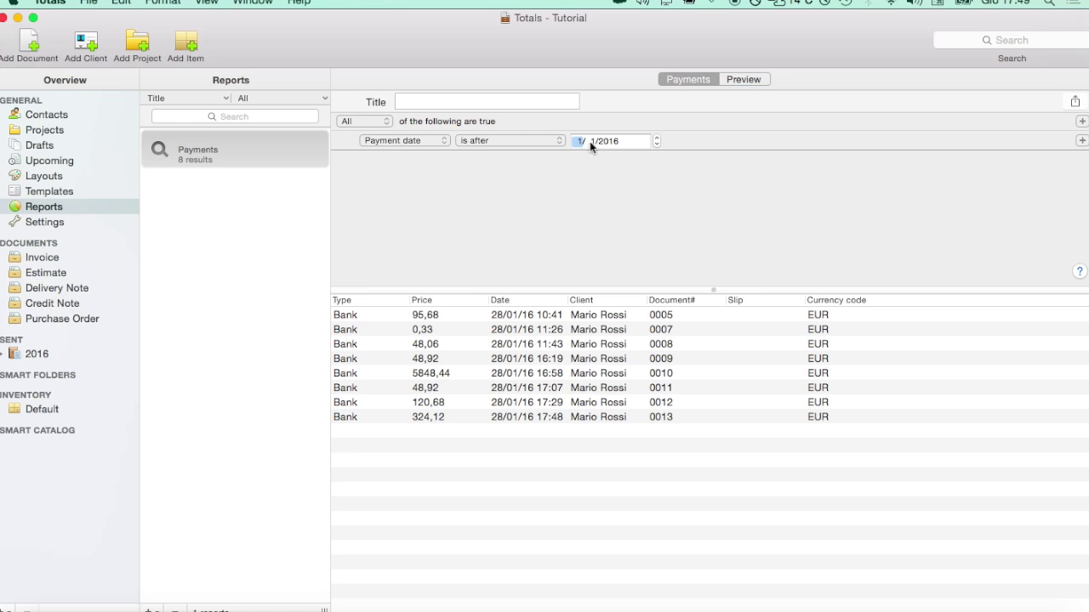
left_click(592, 142)
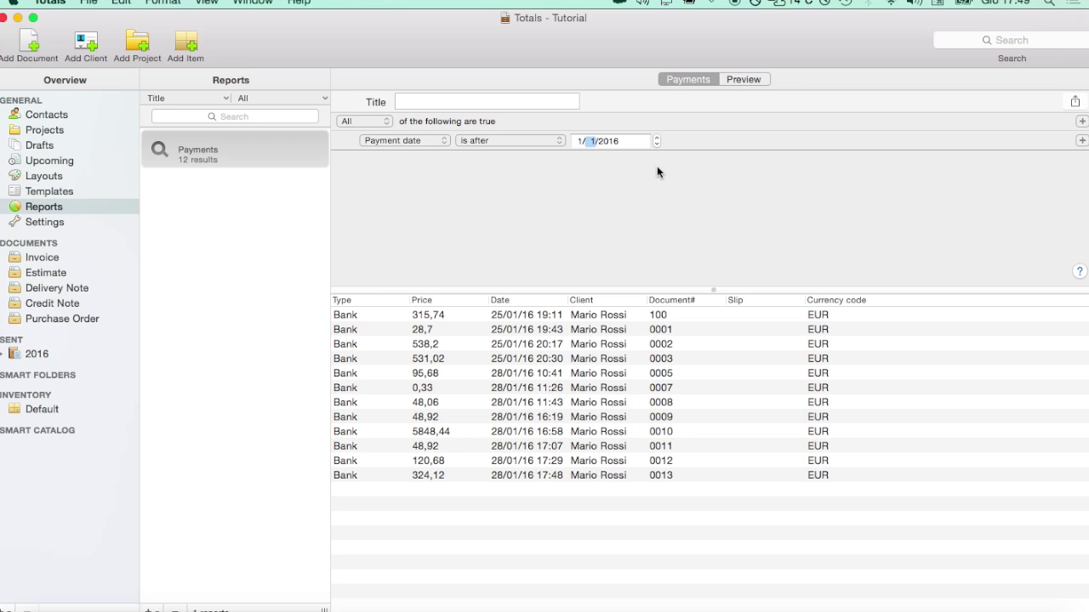
- Review the filtered payments report's preview and its export options, and return to the report type choices
left_click(747, 79)
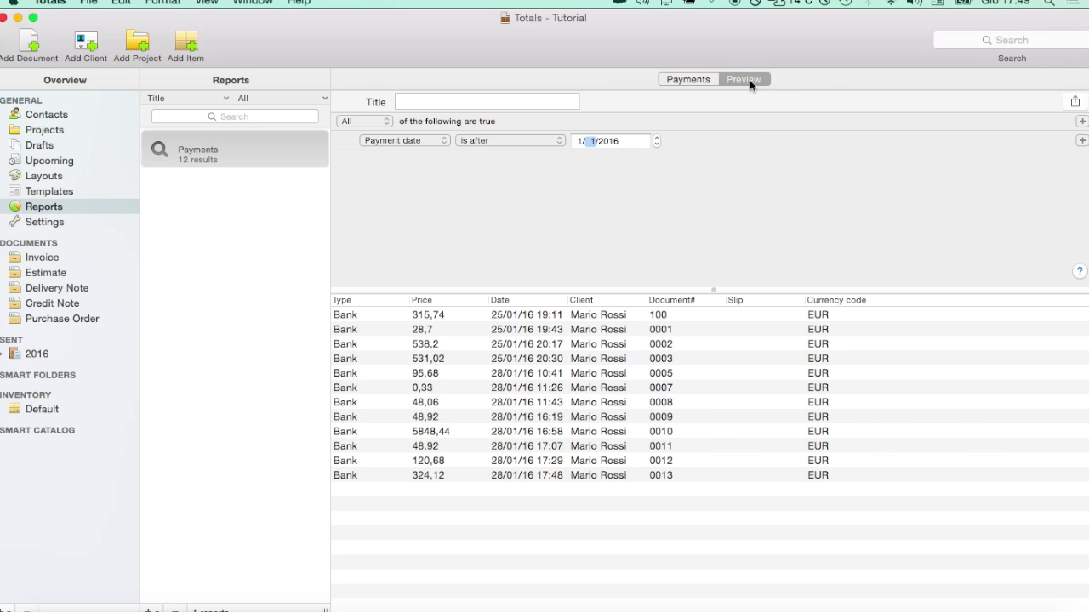
scroll(753, 336, "down", 5)
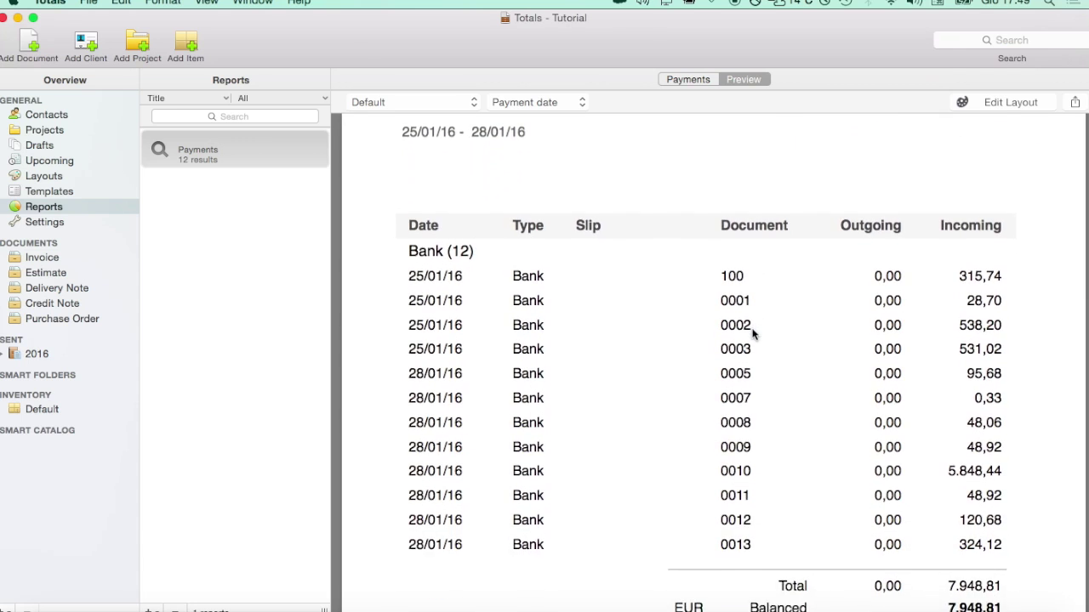
scroll(752, 336, "up", 5)
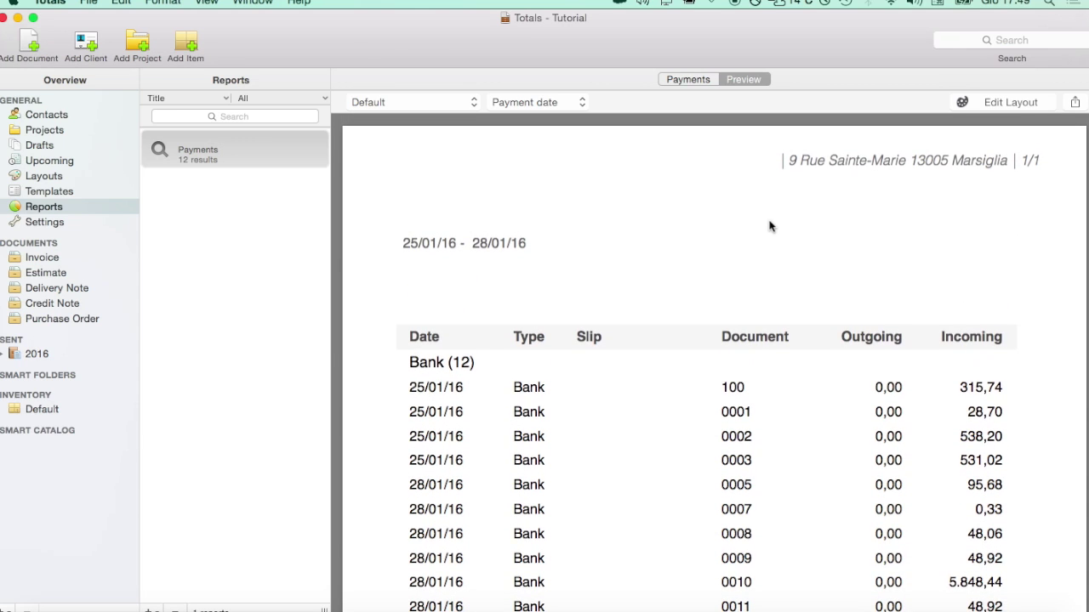
left_click(1075, 102)
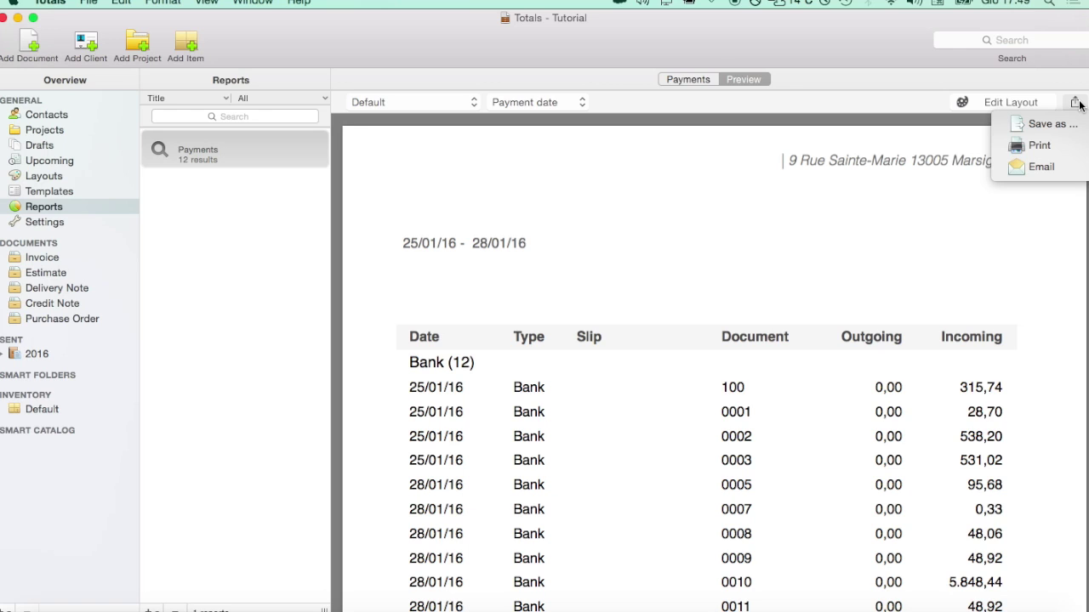
left_click(1079, 103)
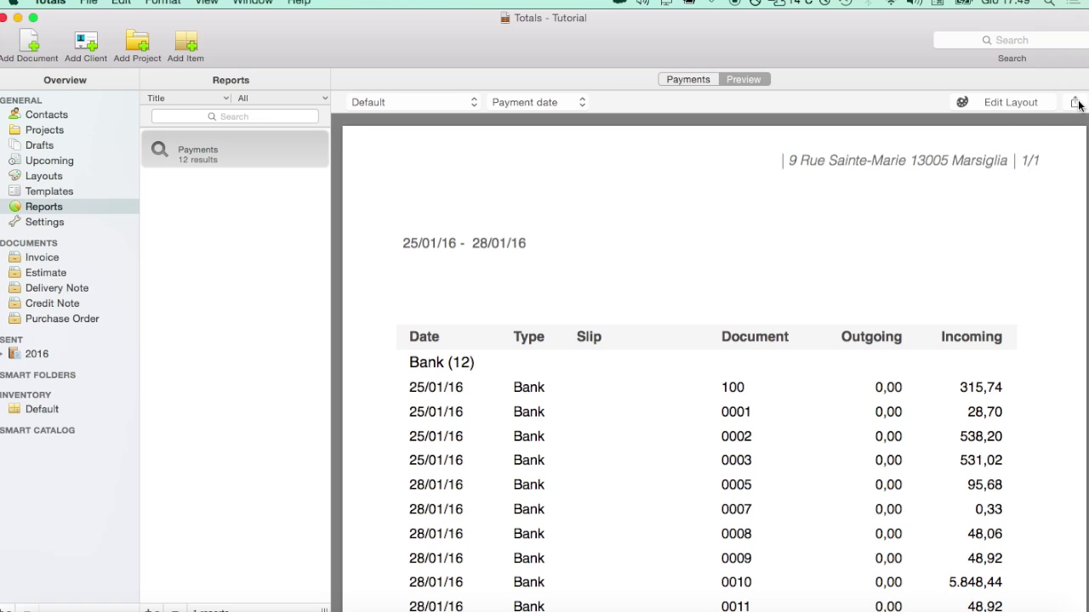
left_click(273, 229)
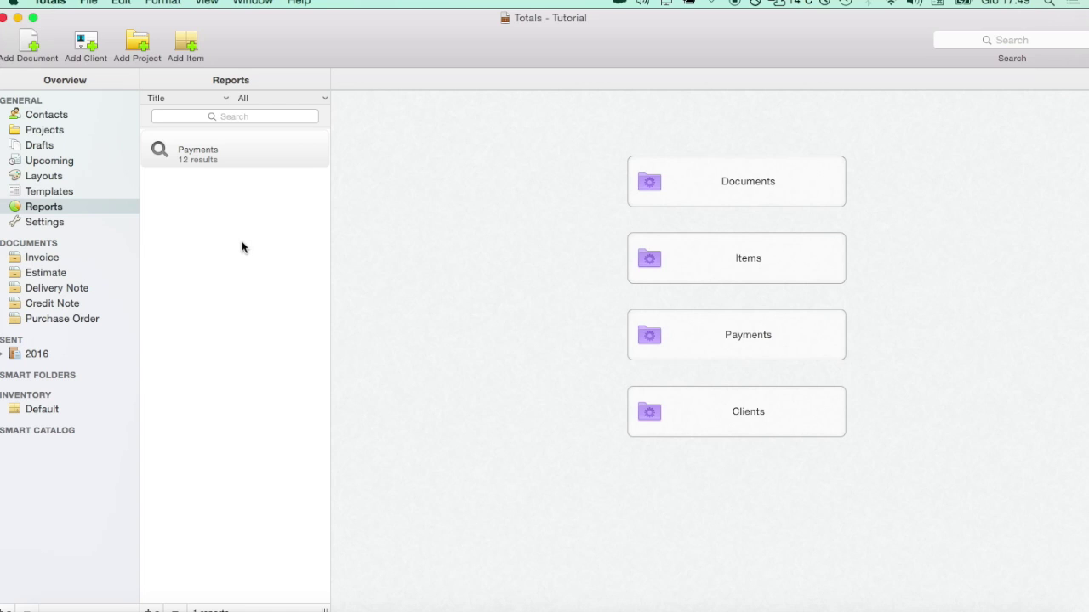